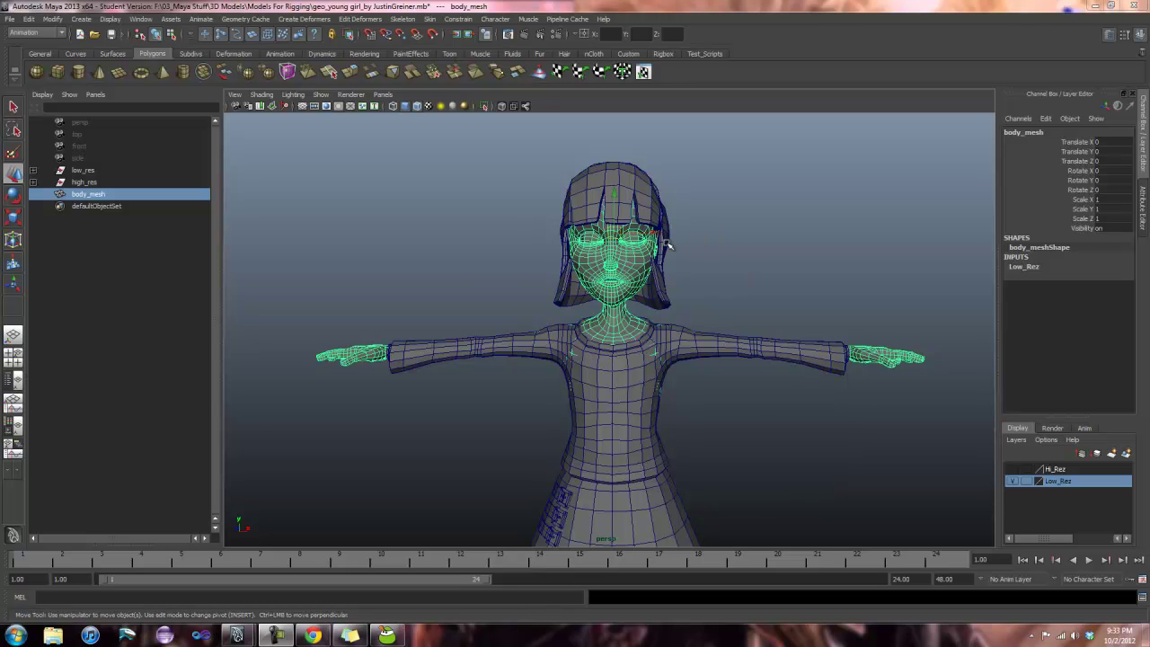
Step: Select the edge loop around the base of the neck in edge mode
drag(655, 232, 923, 406)
key(ctrl+z)
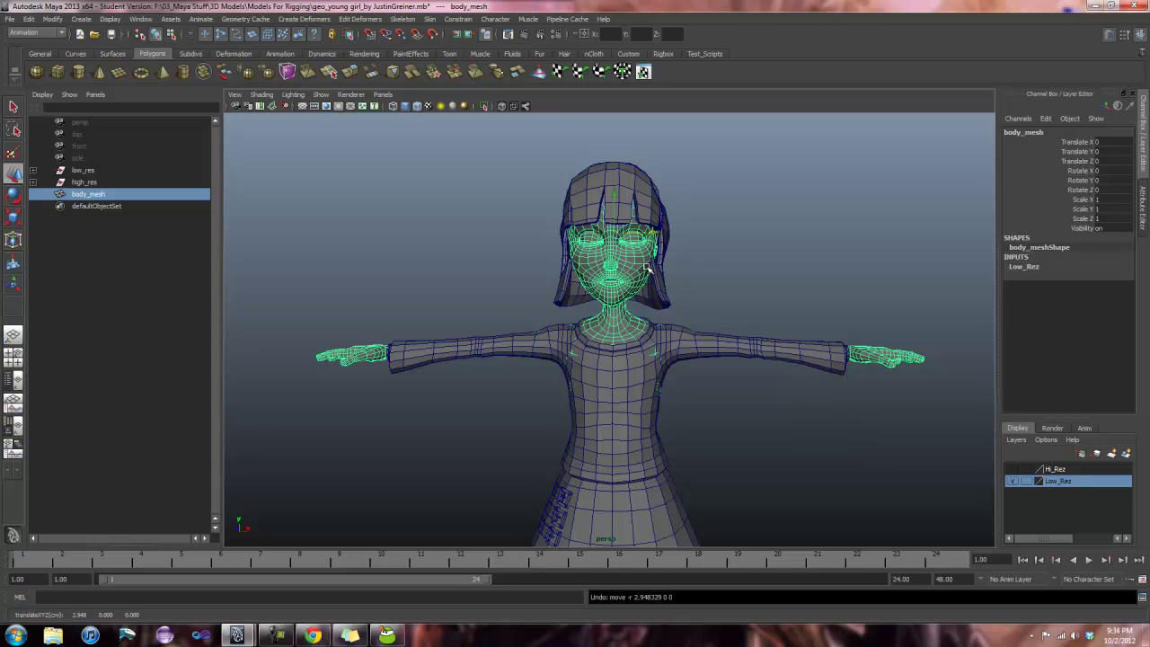
alt+right_drag(547, 368, 739, 282)
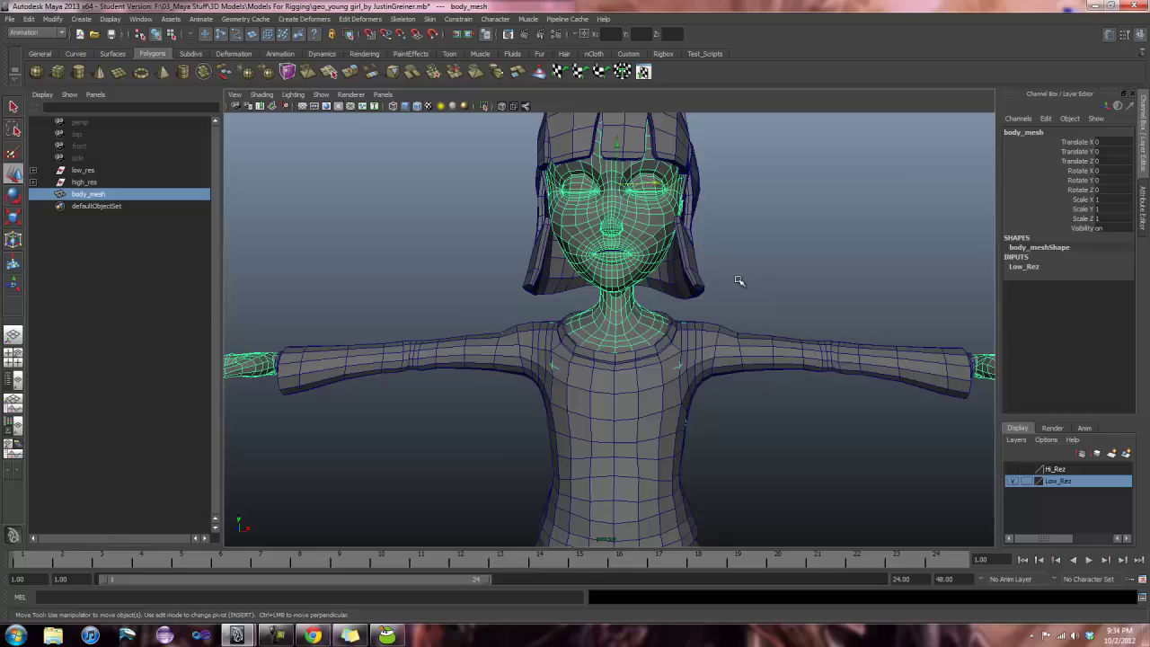
mouse_move(740, 282)
alt+mouse_down()
mouse_move(506, 298)
mouse_move(595, 305)
mouse_move(748, 279)
alt+mouse_up()
scroll(748, 279, down, 1)
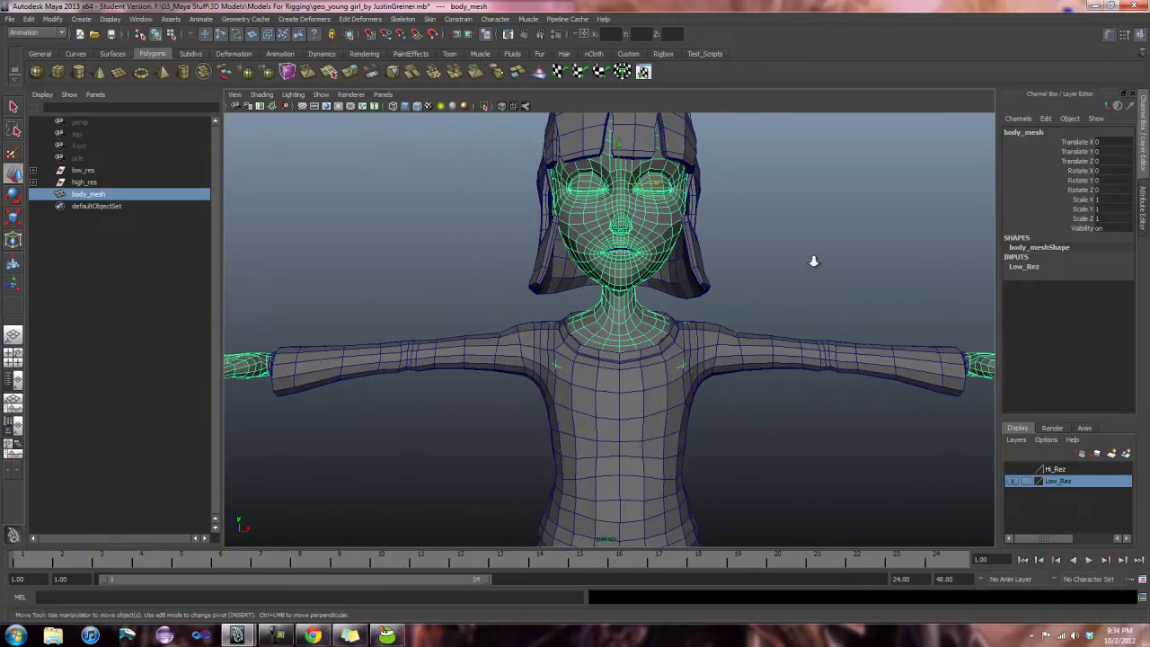
scroll(811, 260, down, 1)
right_click(629, 335)
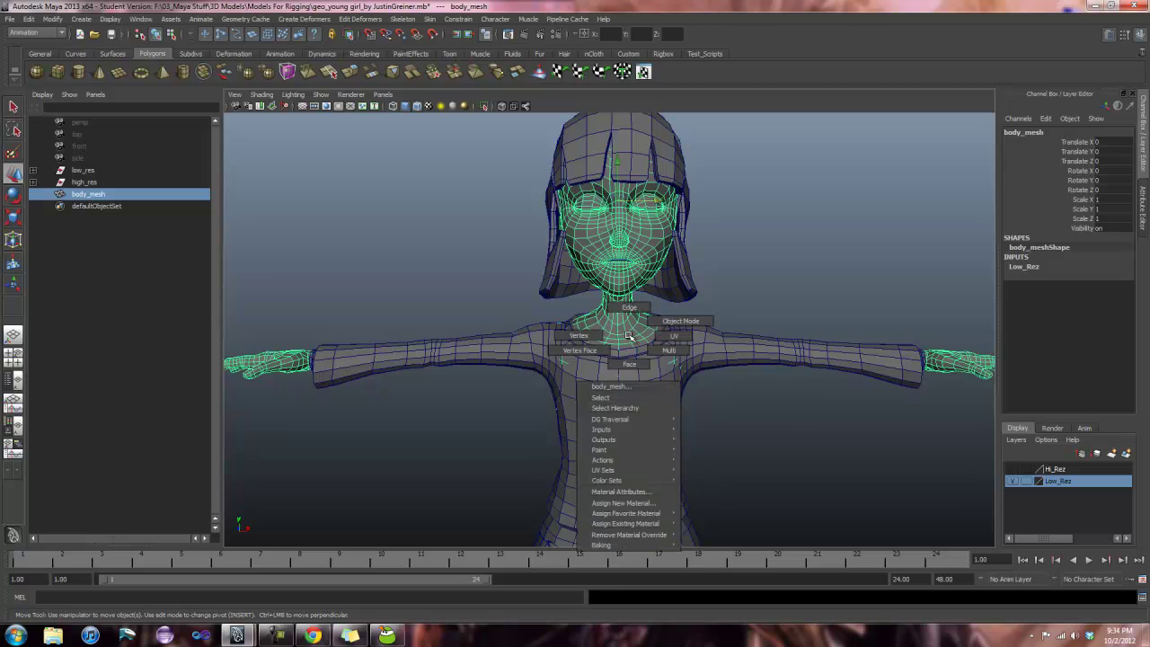
right_drag(629, 335, 624, 315)
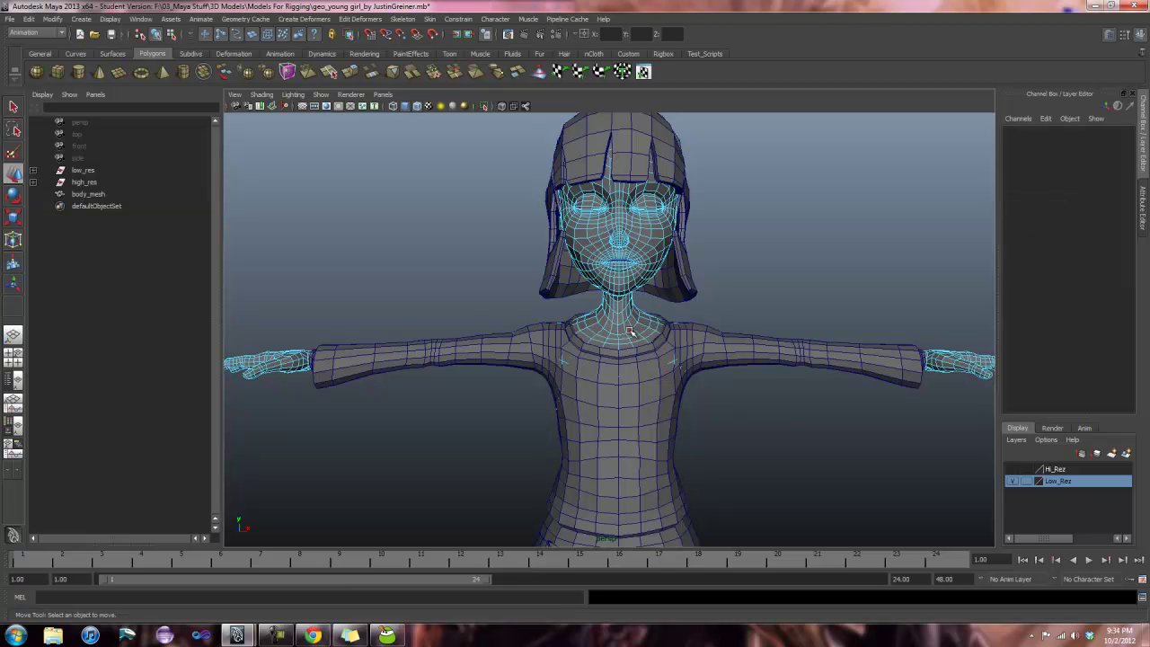
click(629, 332)
Step: Detach the neck edge loop with Edit Mesh > Detach Component, then return to object mode
alt+drag(750, 278, 811, 269)
click(49, 34)
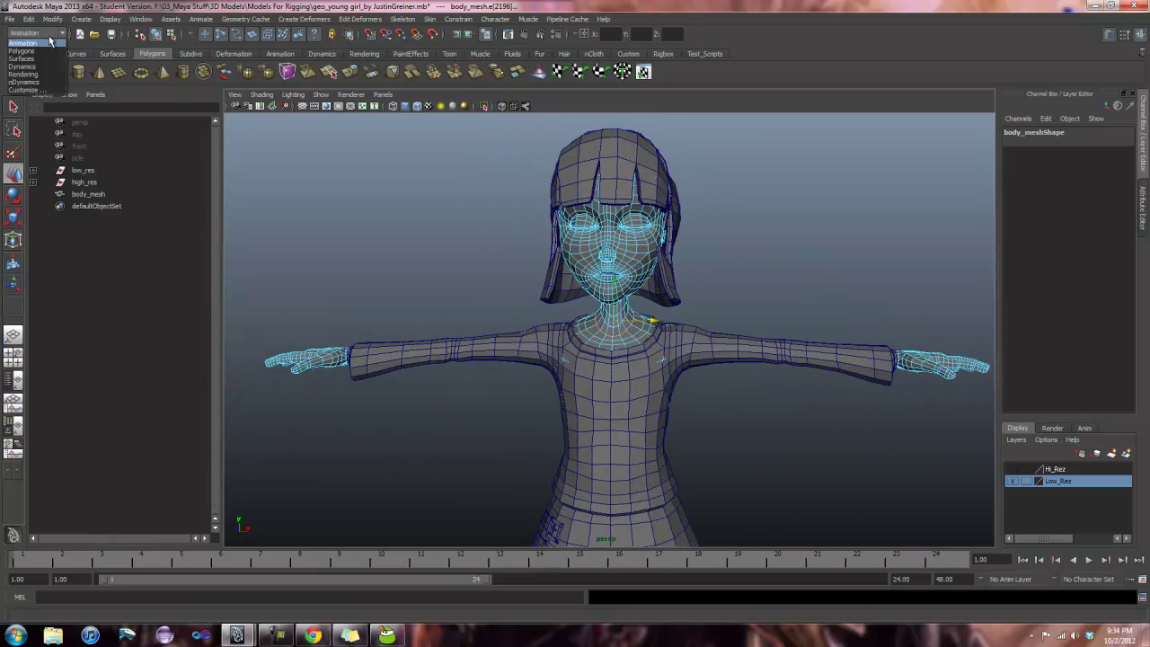
click(49, 51)
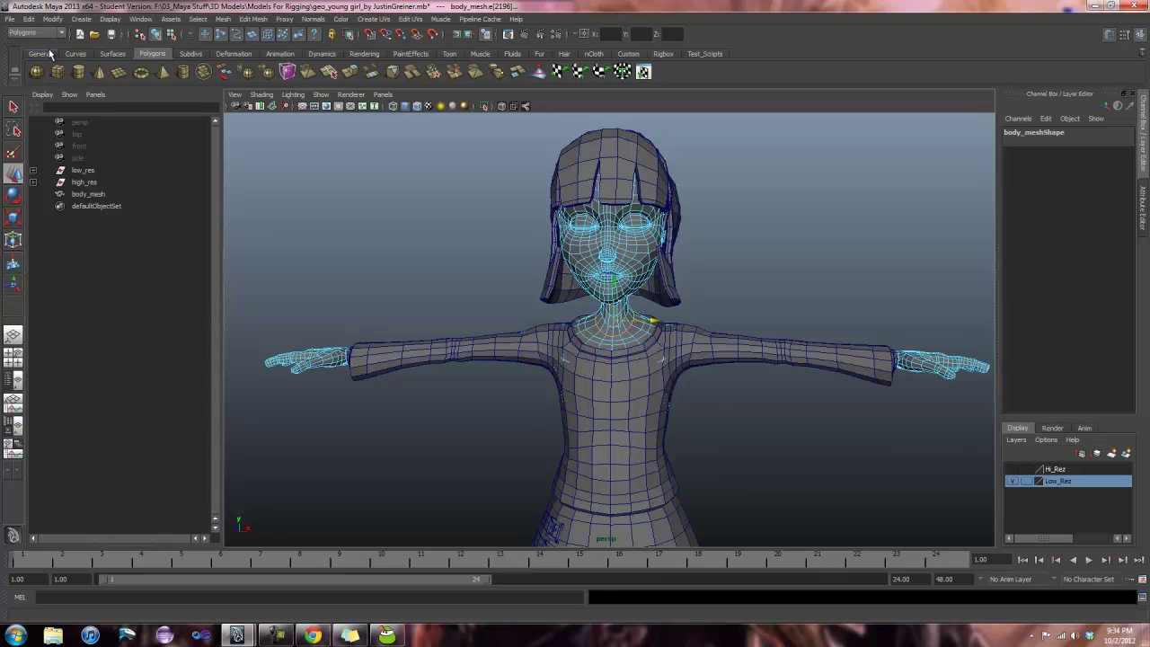
click(247, 20)
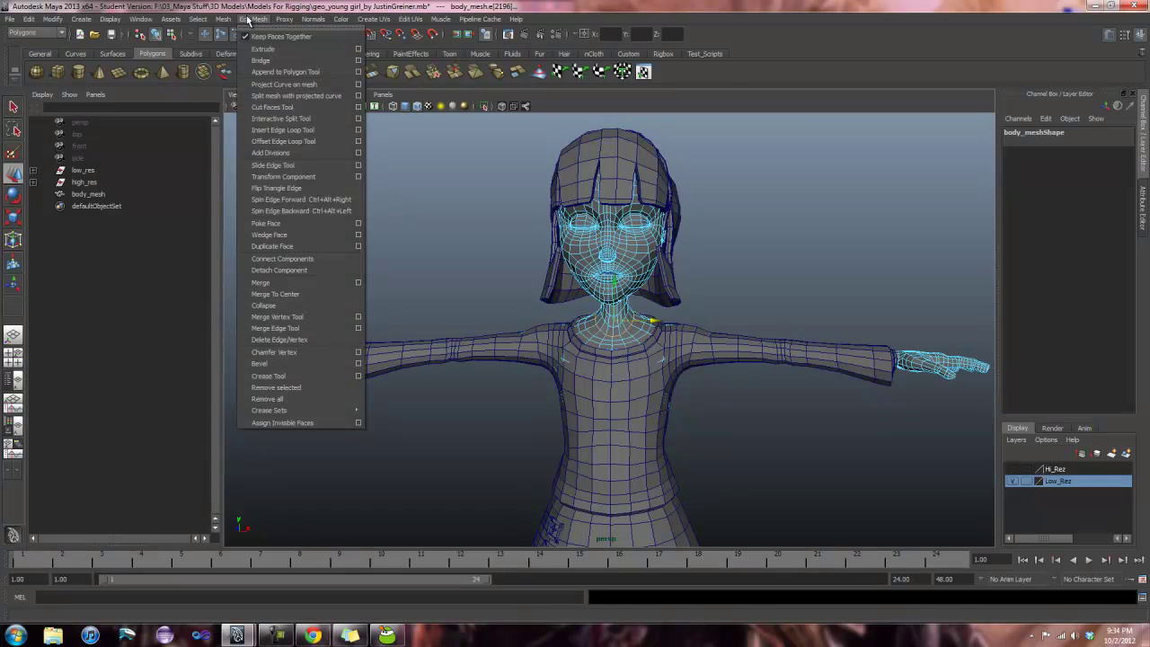
click(299, 271)
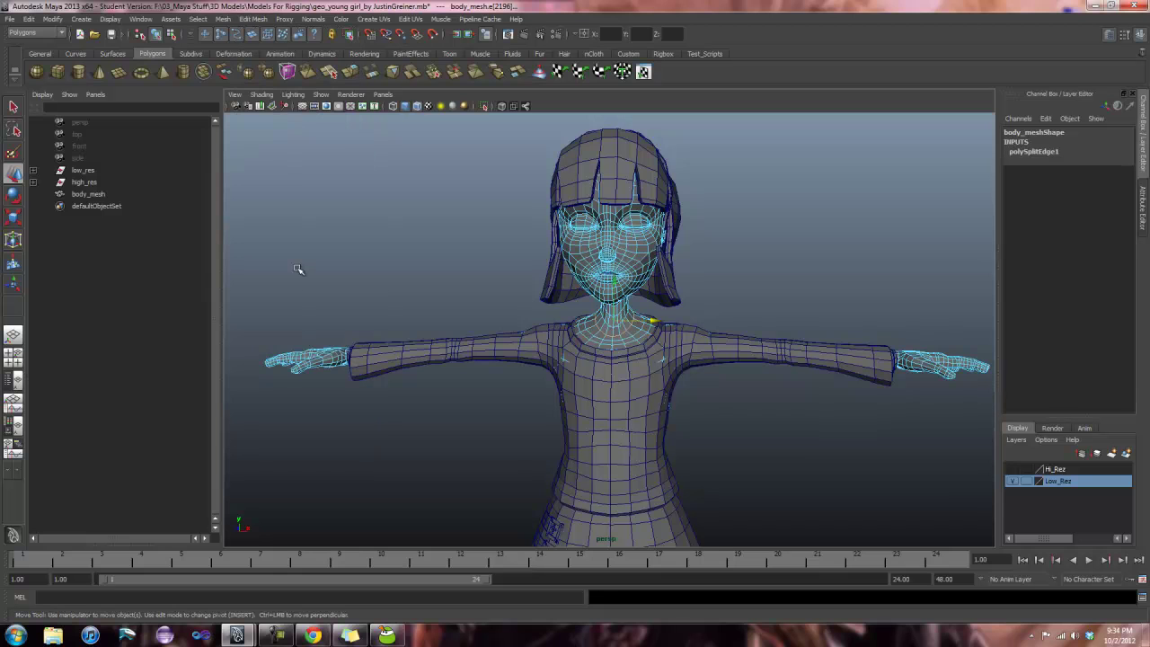
right_click(558, 259)
right_drag(558, 259, 585, 246)
Step: Separate body_mesh into individual objects with Mesh > Separate
click(586, 246)
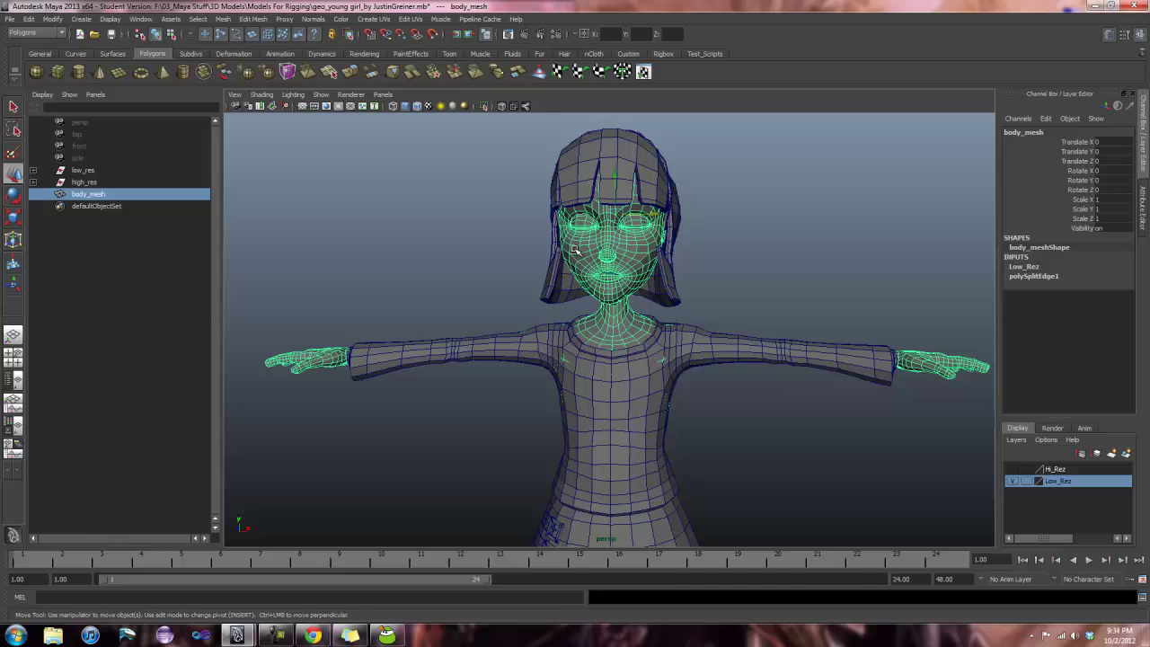
click(223, 20)
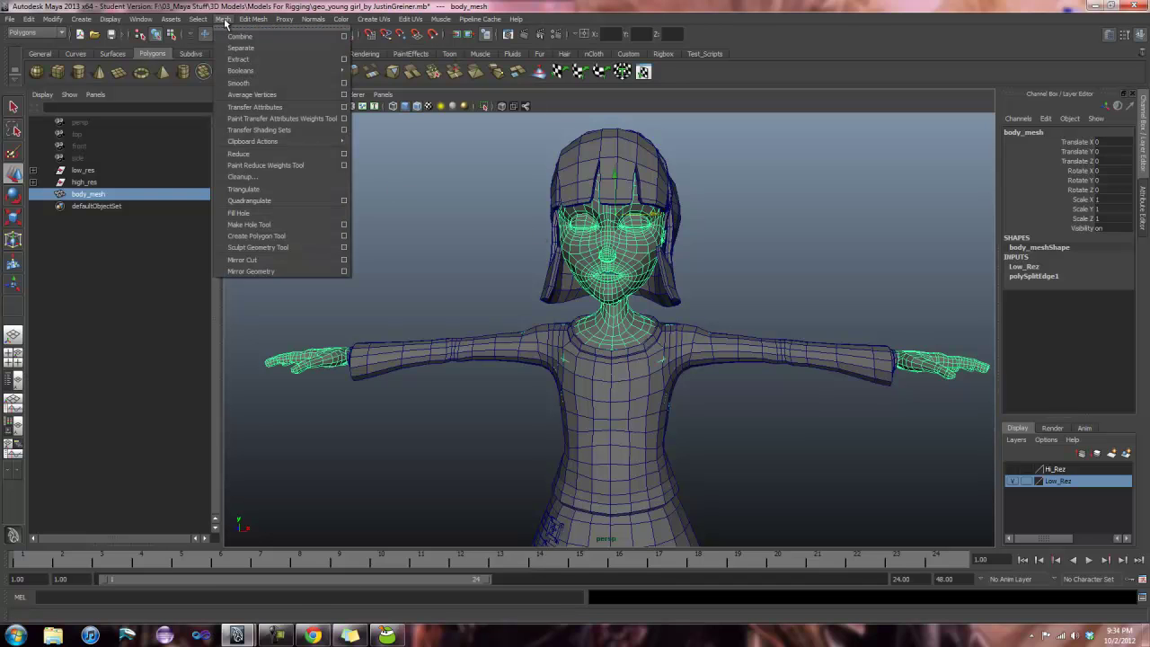
click(236, 49)
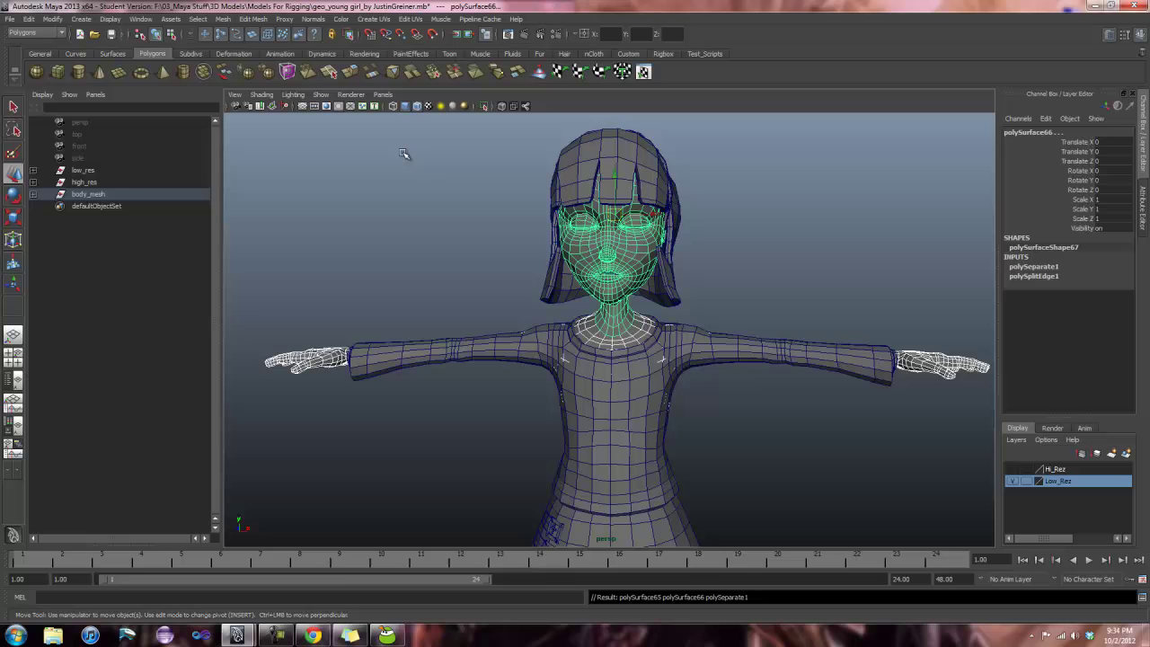
Step: Check the separated pieces: head polySurface66 and neck-ring-and-hands polySurface65
click(431, 232)
click(568, 249)
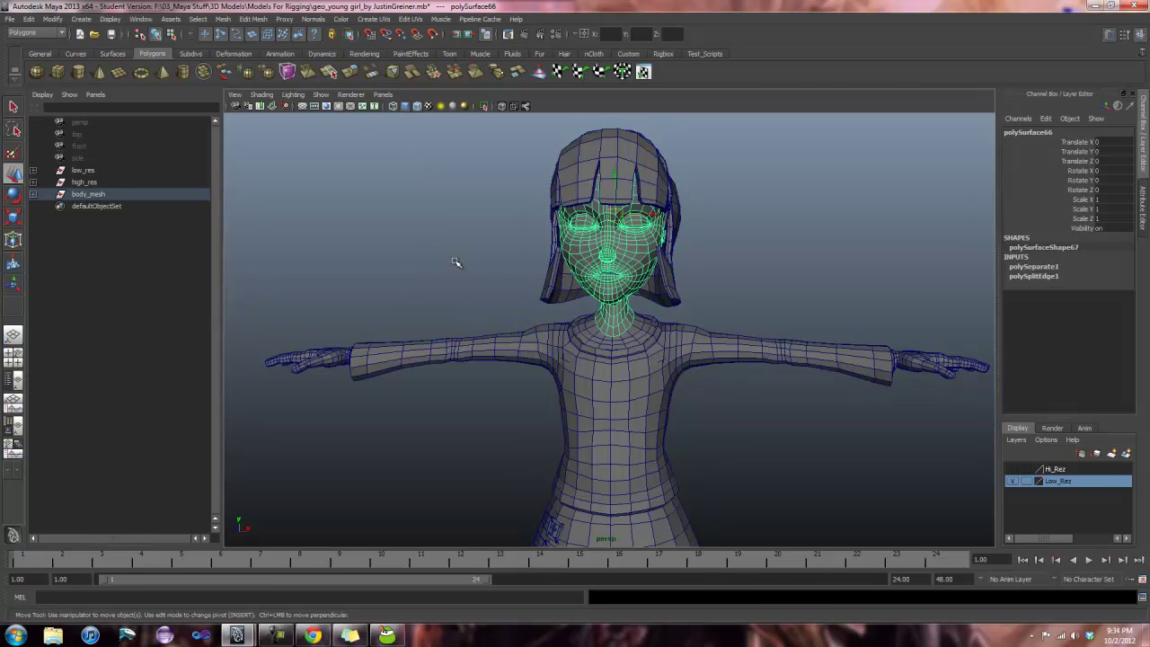
alt+drag(456, 260, 458, 256)
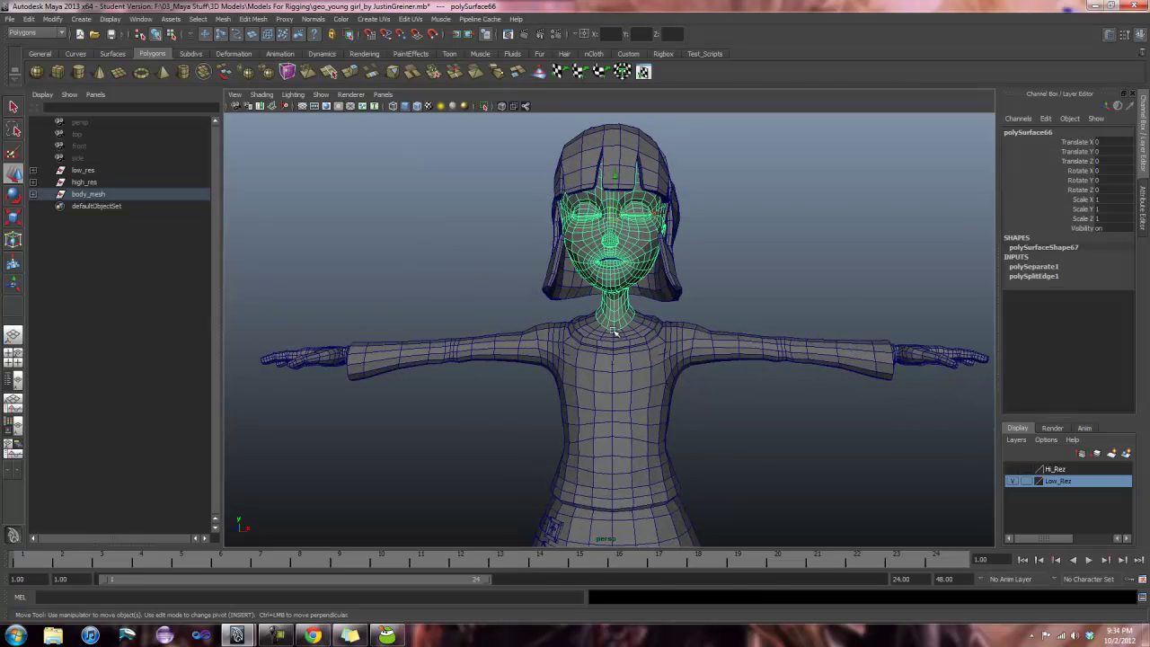
alt+drag(709, 302, 726, 291)
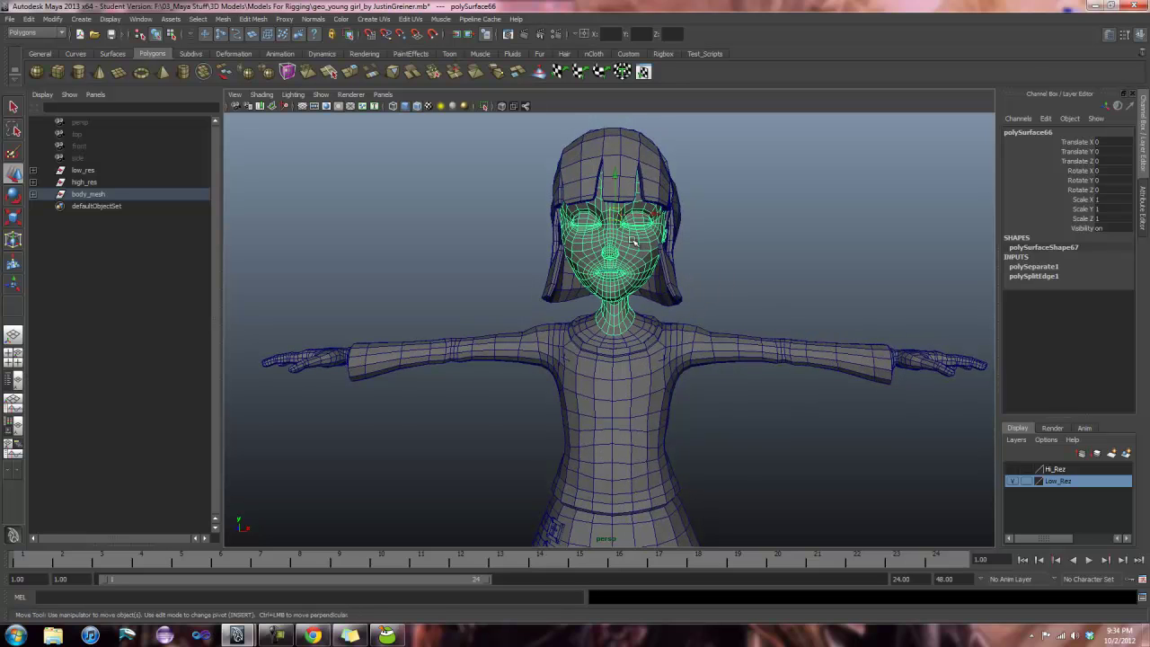
click(643, 334)
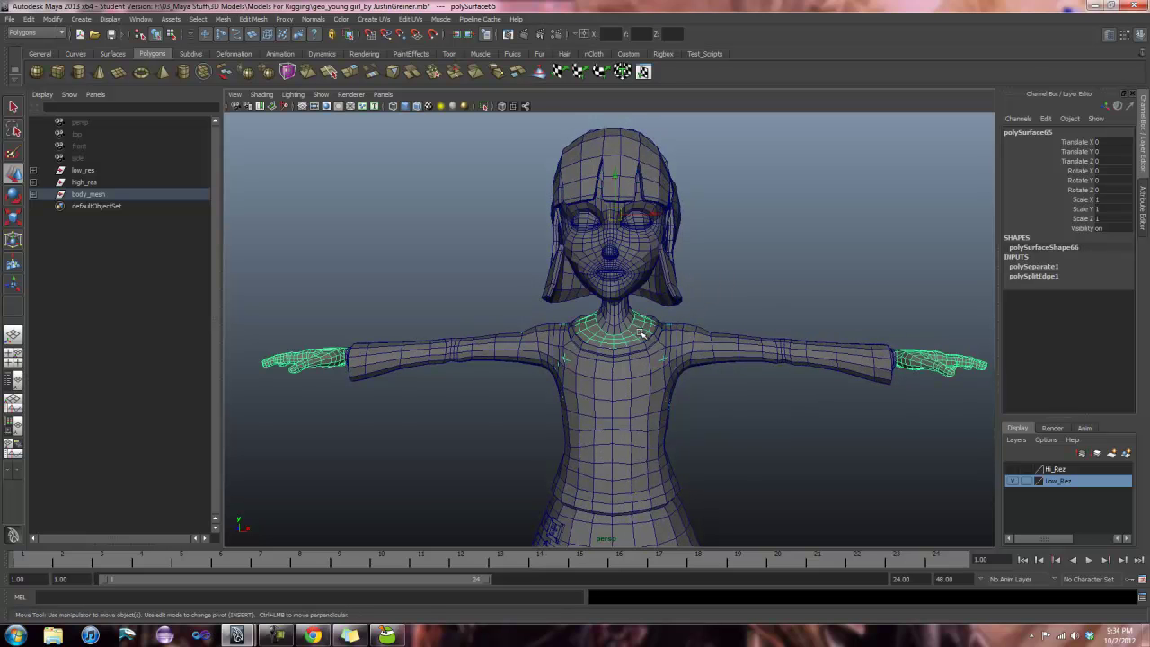
click(634, 266)
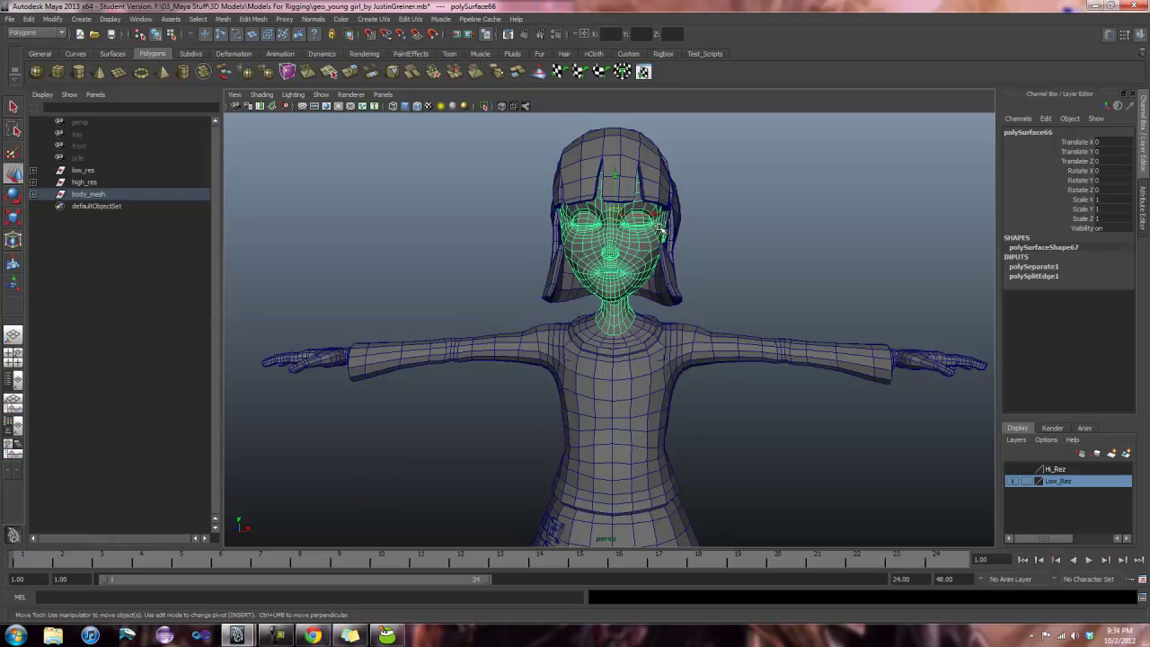
Step: Duplicate the head as polySurface67 and move it to Translate X 3.275, right of the body
key(ctrl+d)
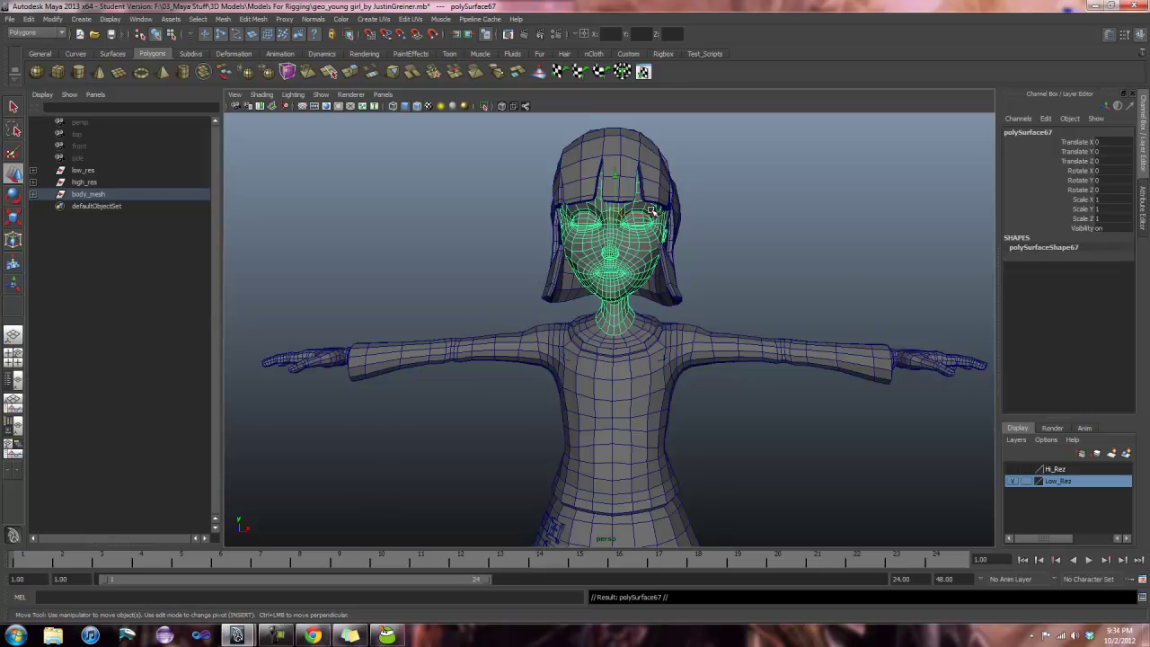
drag(654, 212, 960, 209)
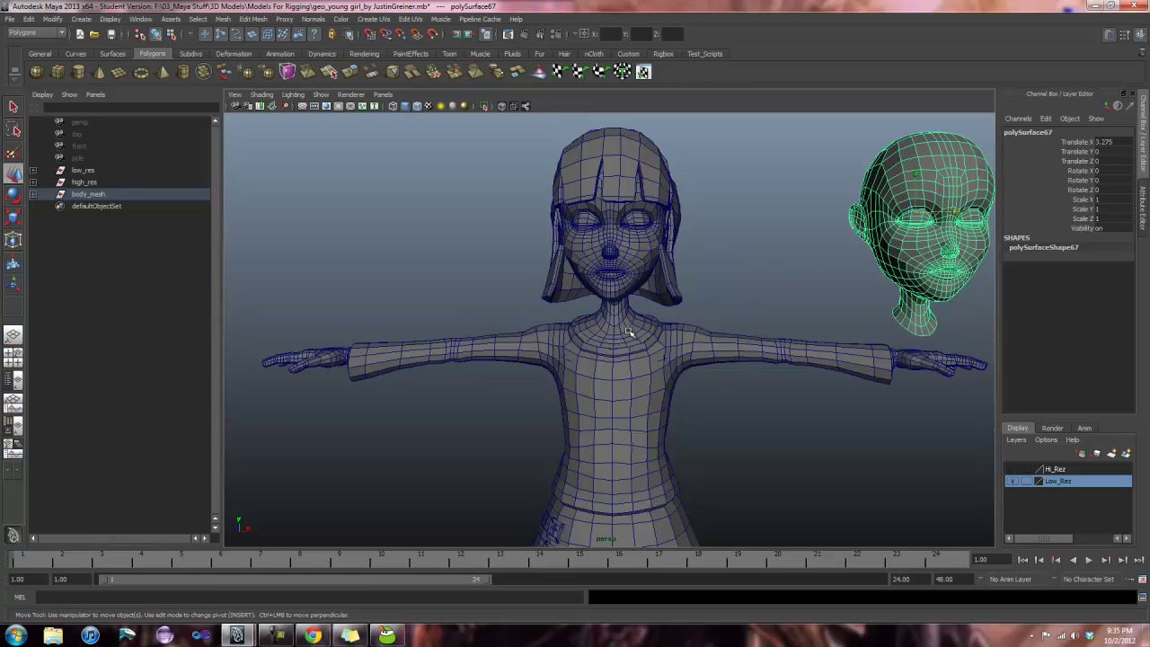
click(637, 259)
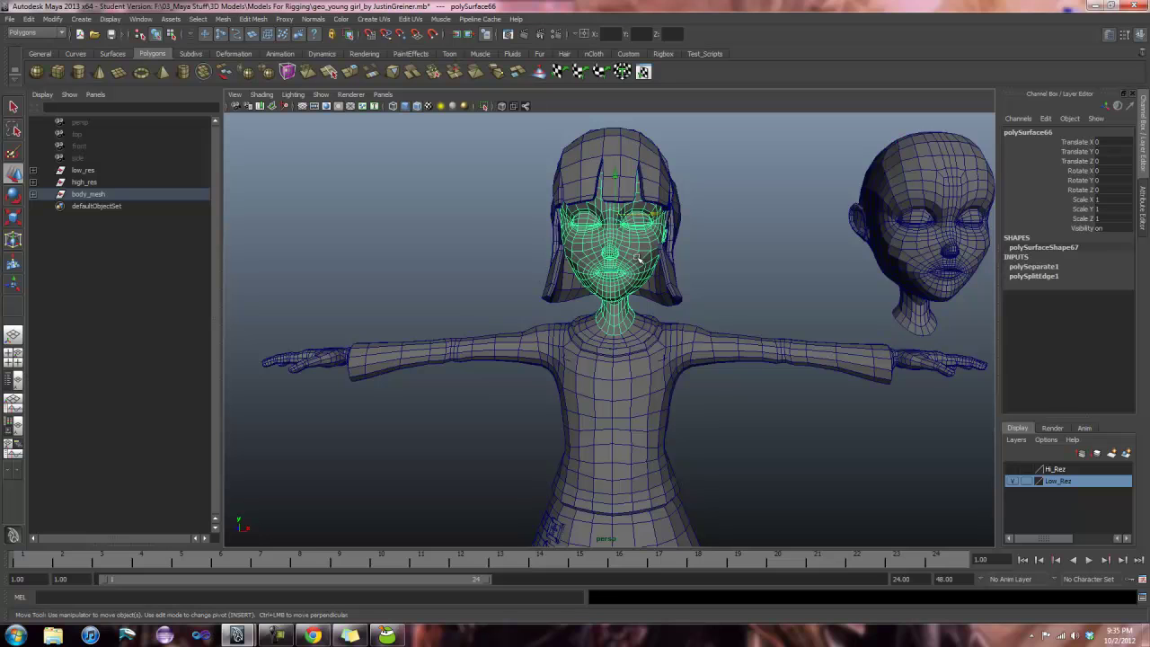
Step: Select the neck-ring-and-hands piece plus the attached head and combine them into polySurface68
click(641, 328)
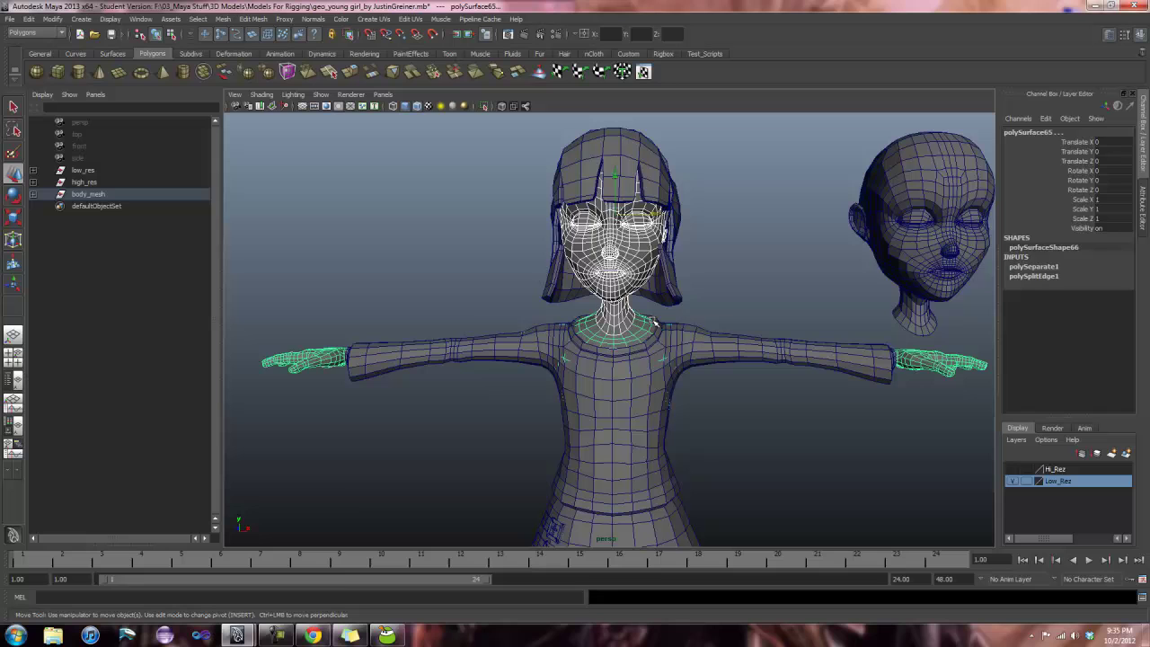
click(731, 282)
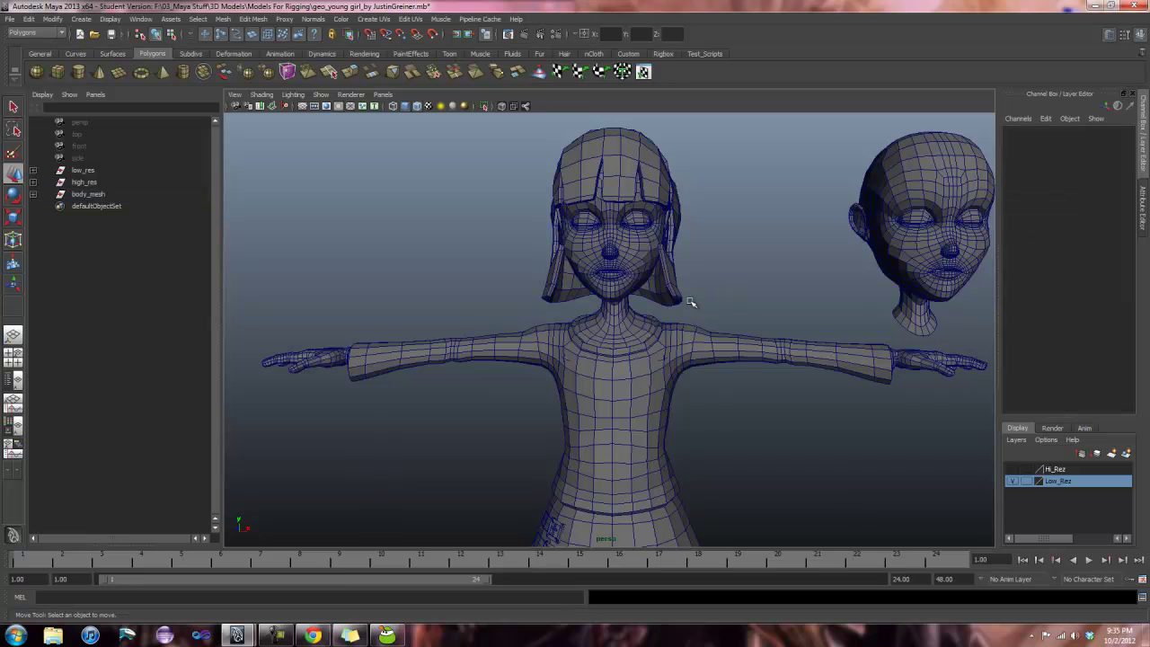
click(639, 334)
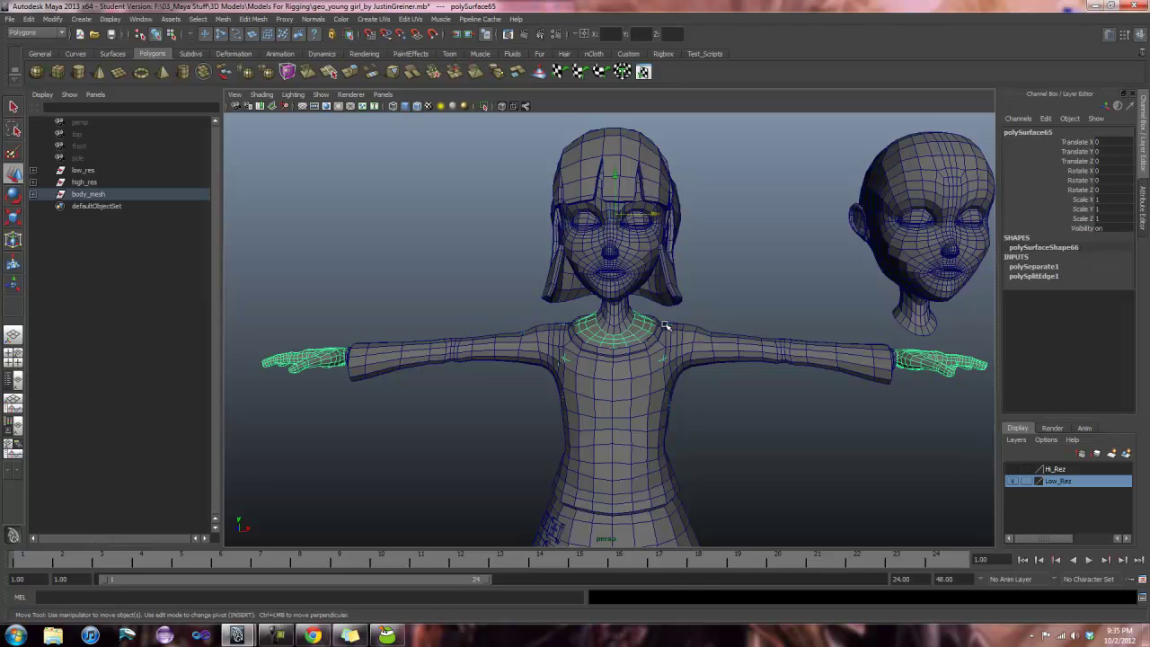
shift+click(645, 258)
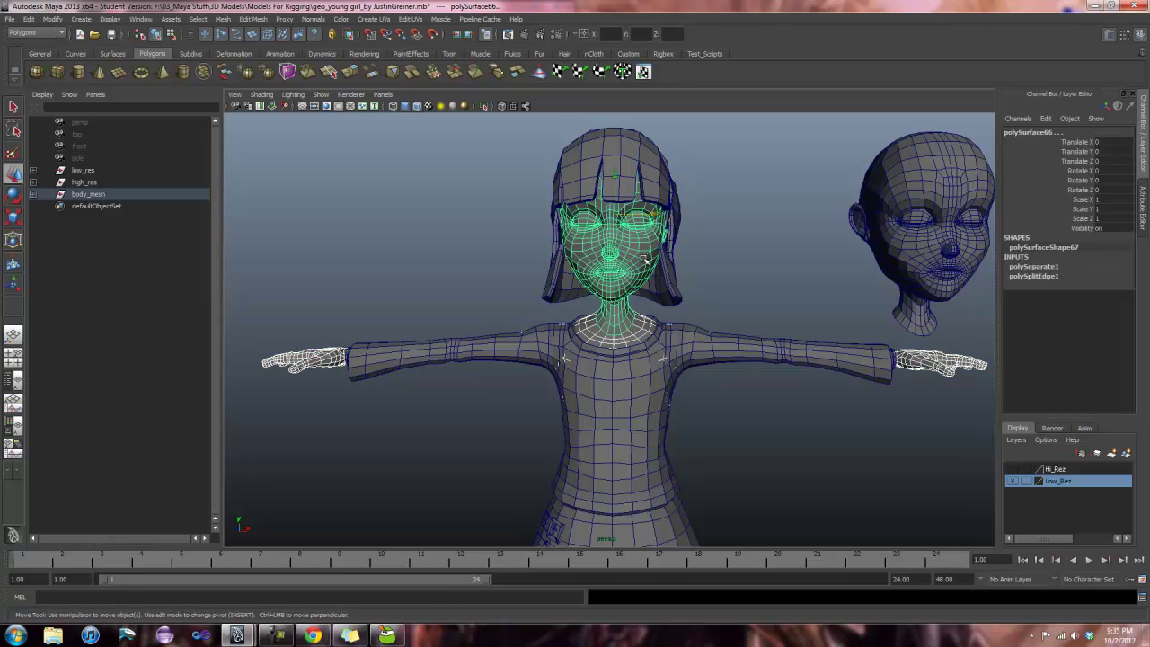
click(221, 20)
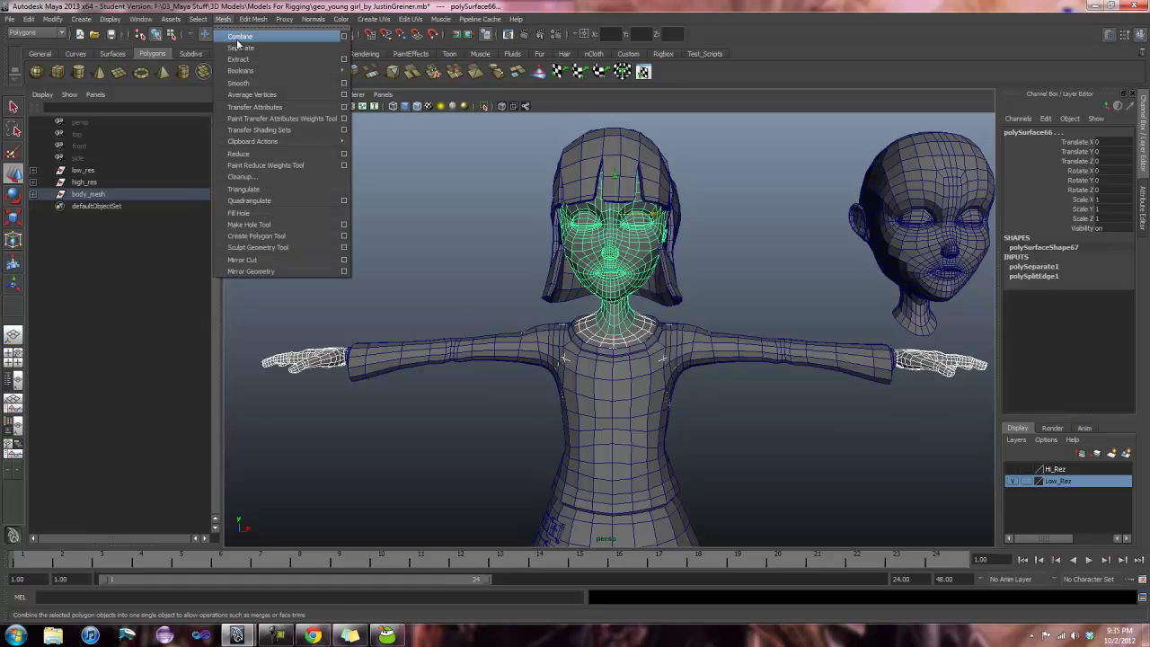
click(239, 36)
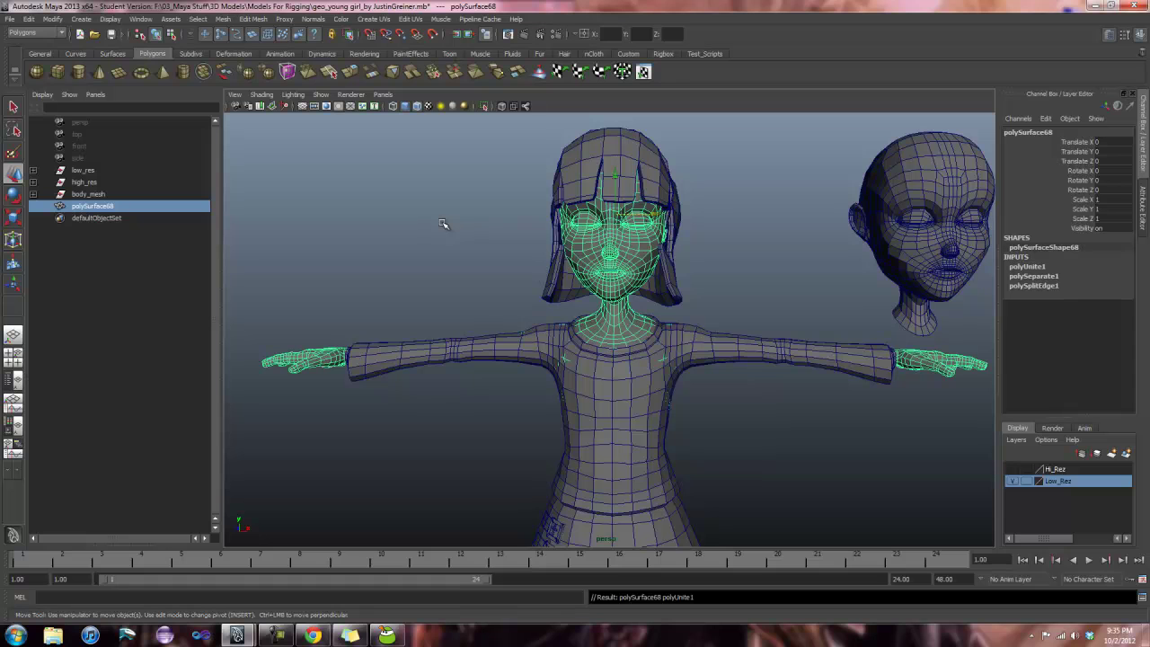
click(925, 252)
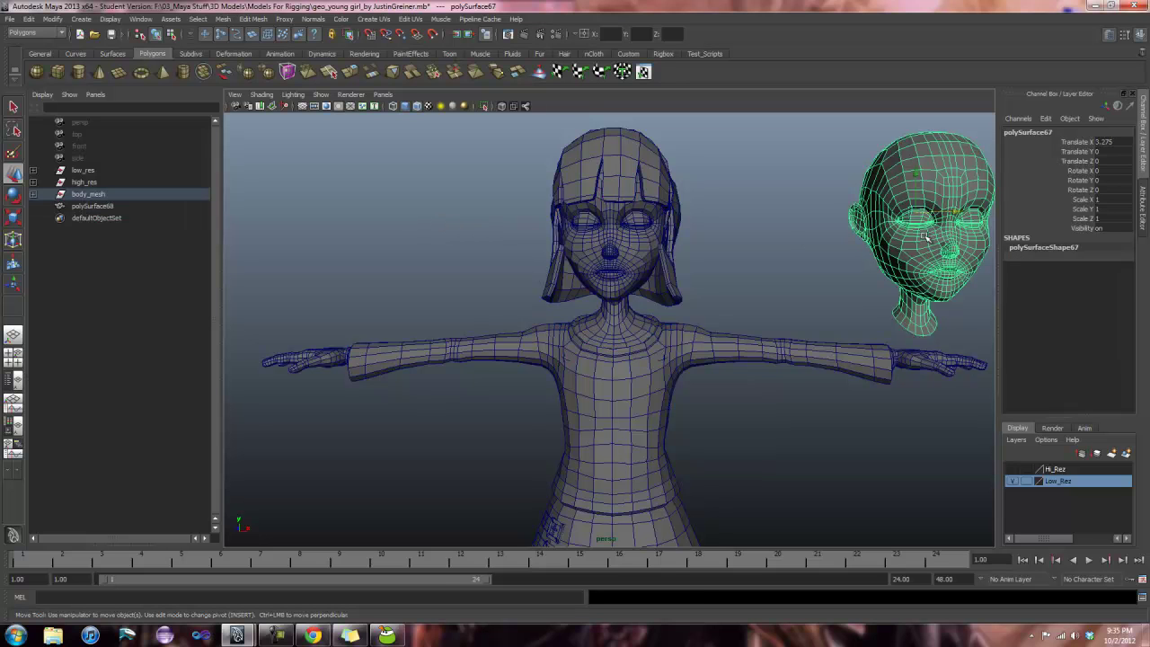
Step: Select the recombined mesh and switch to the Animation menu set
click(626, 254)
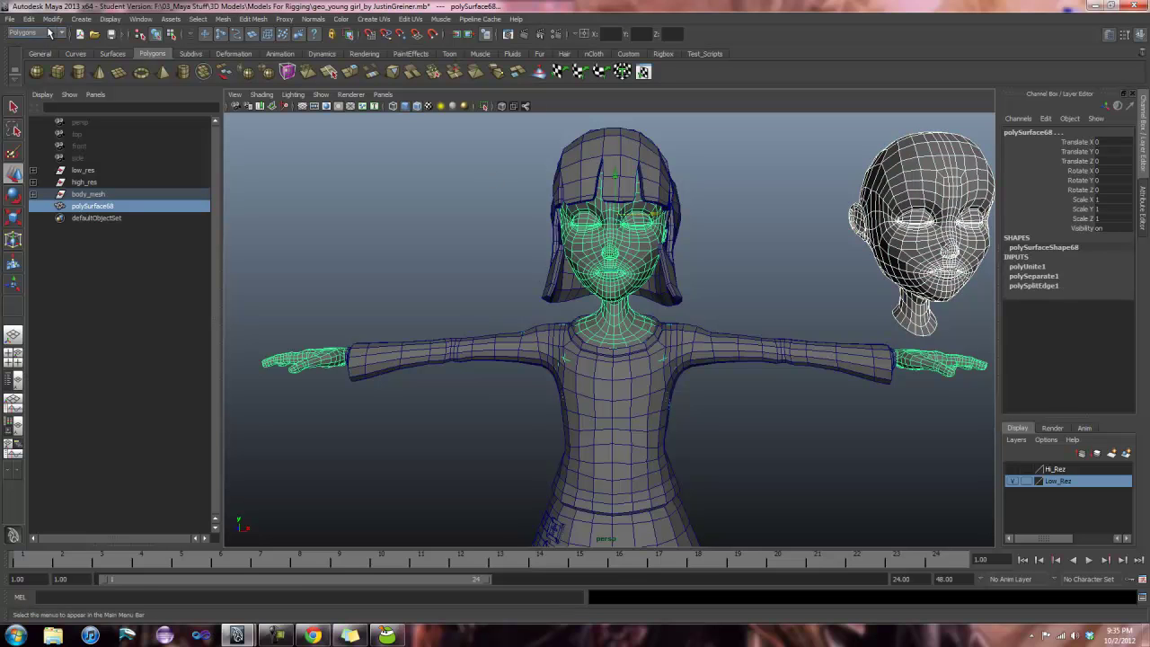
click(49, 33)
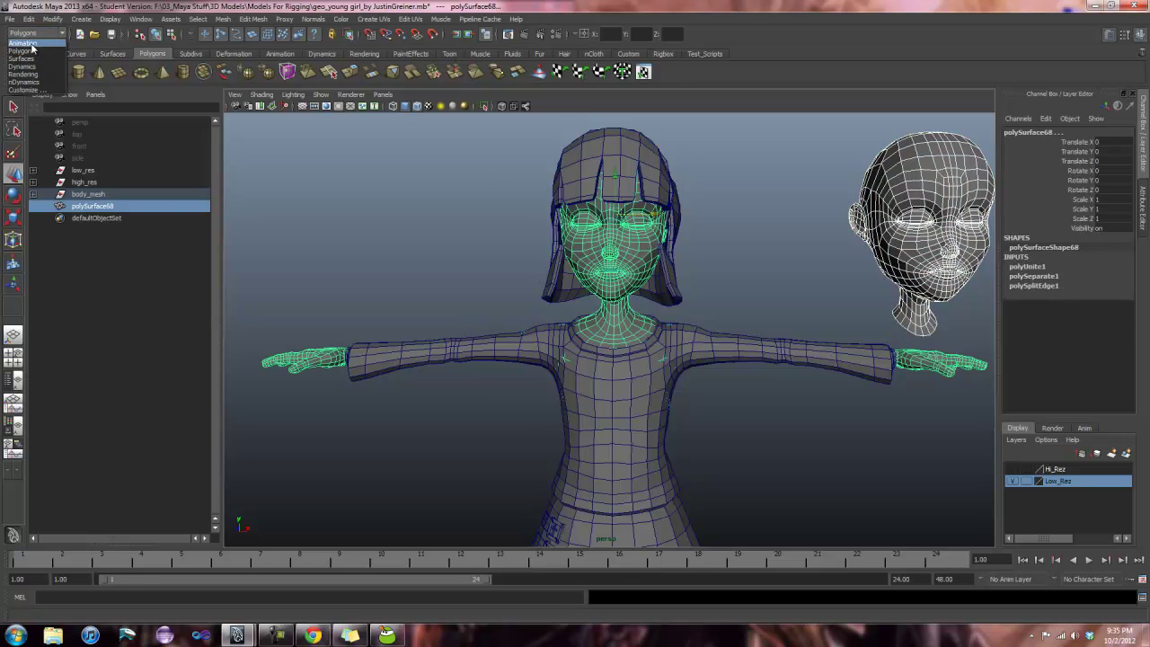
click(26, 43)
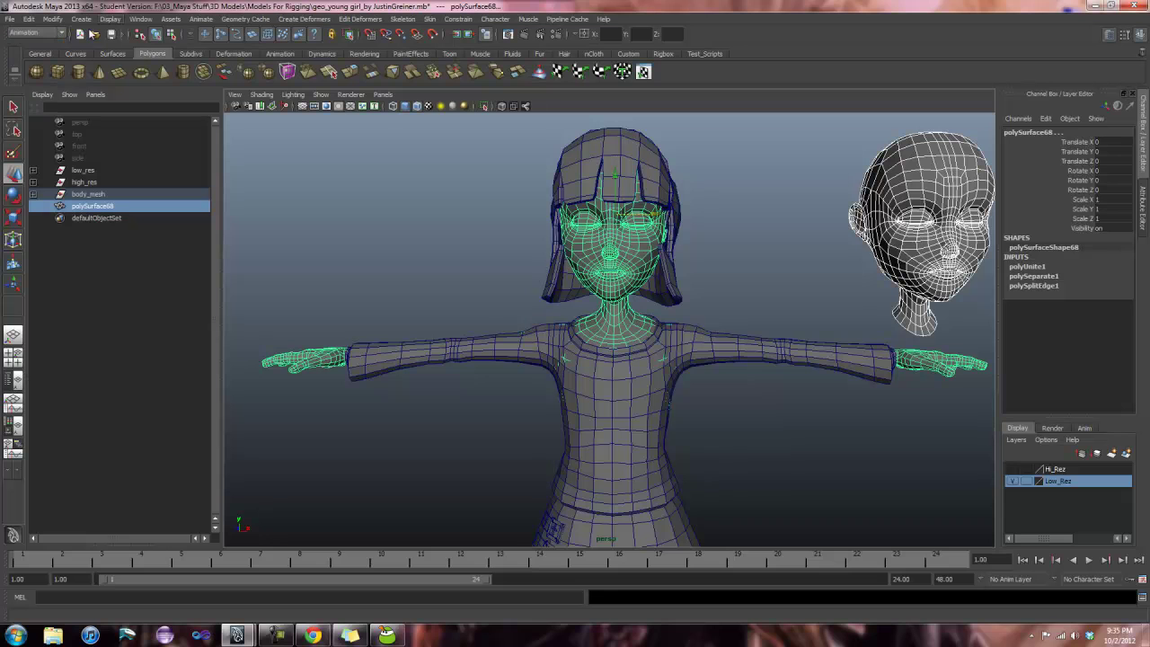
Step: Create a blend shape node named 'test' with the separate head as target
click(303, 19)
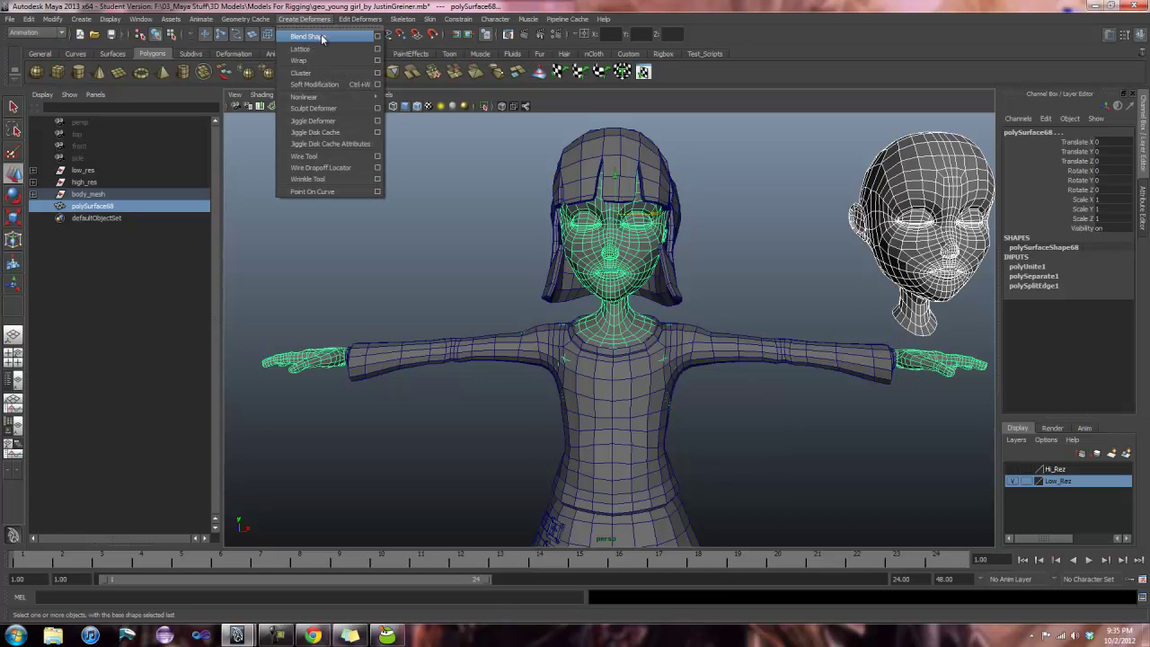
click(378, 36)
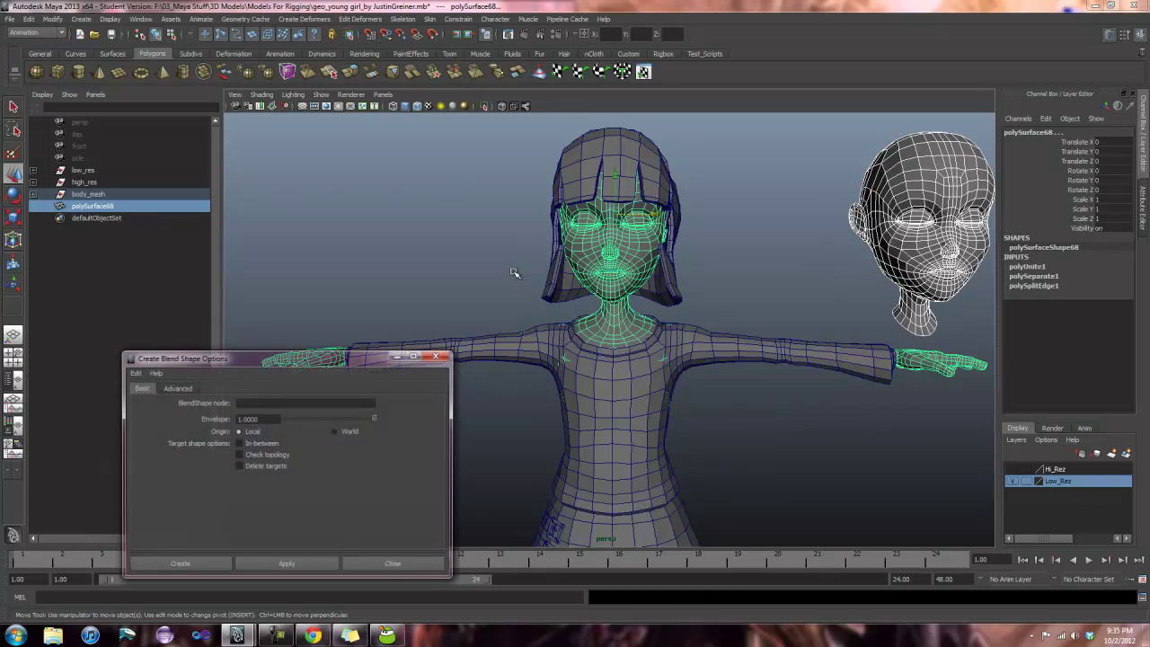
click(277, 404)
text(test)
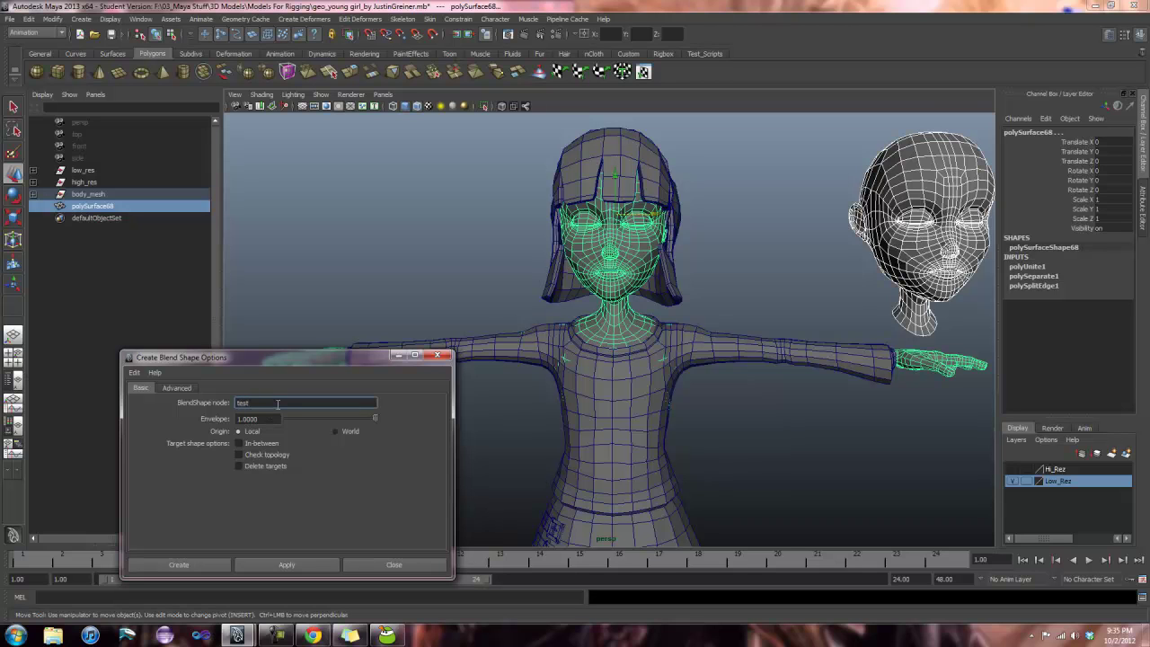
click(165, 387)
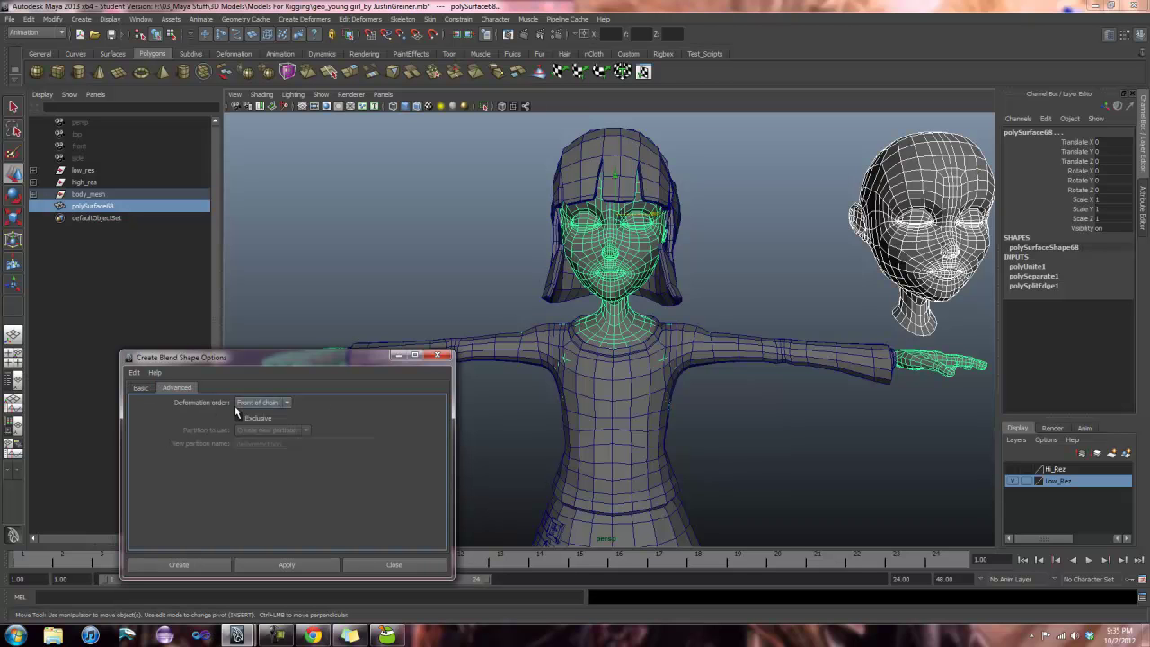
click(140, 388)
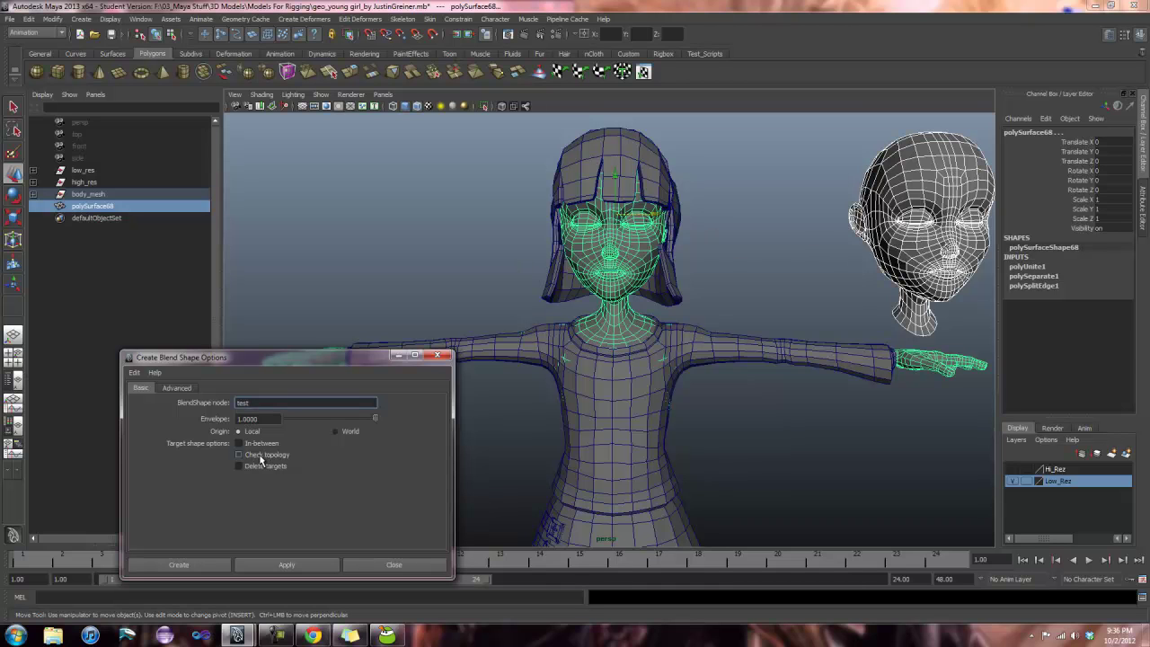
click(282, 566)
click(394, 564)
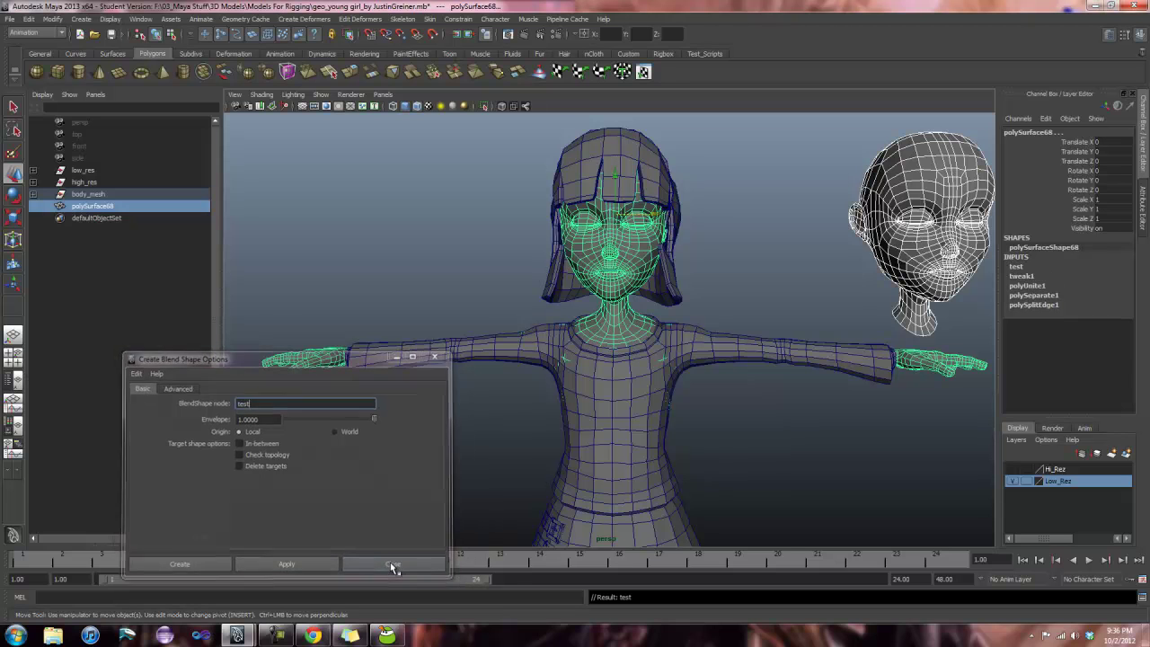
Step: Raise the test blend shape's polySurface67 weight from 0 to 1 on polySurface68
click(641, 271)
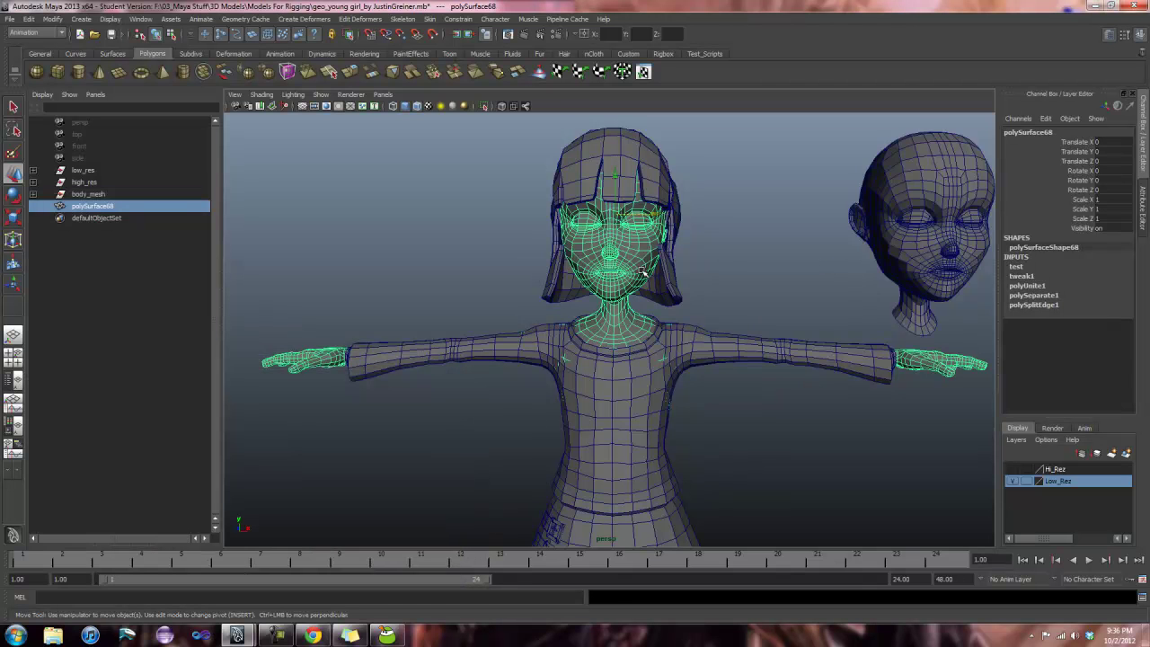
click(1016, 267)
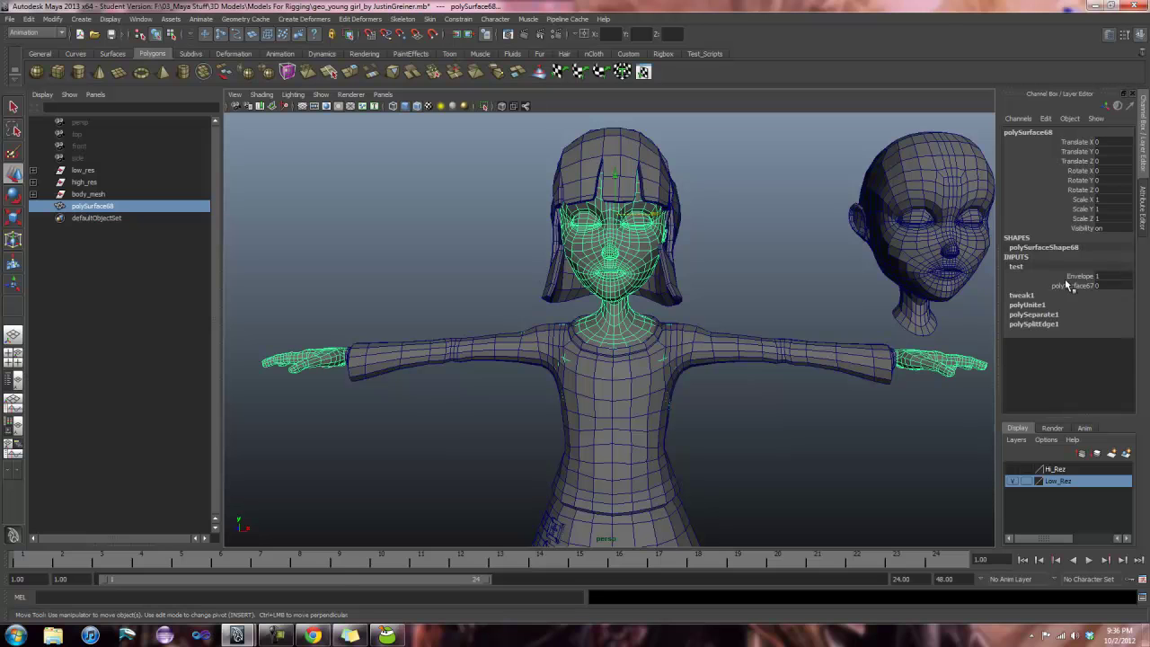
middle_drag(658, 304, 680, 296)
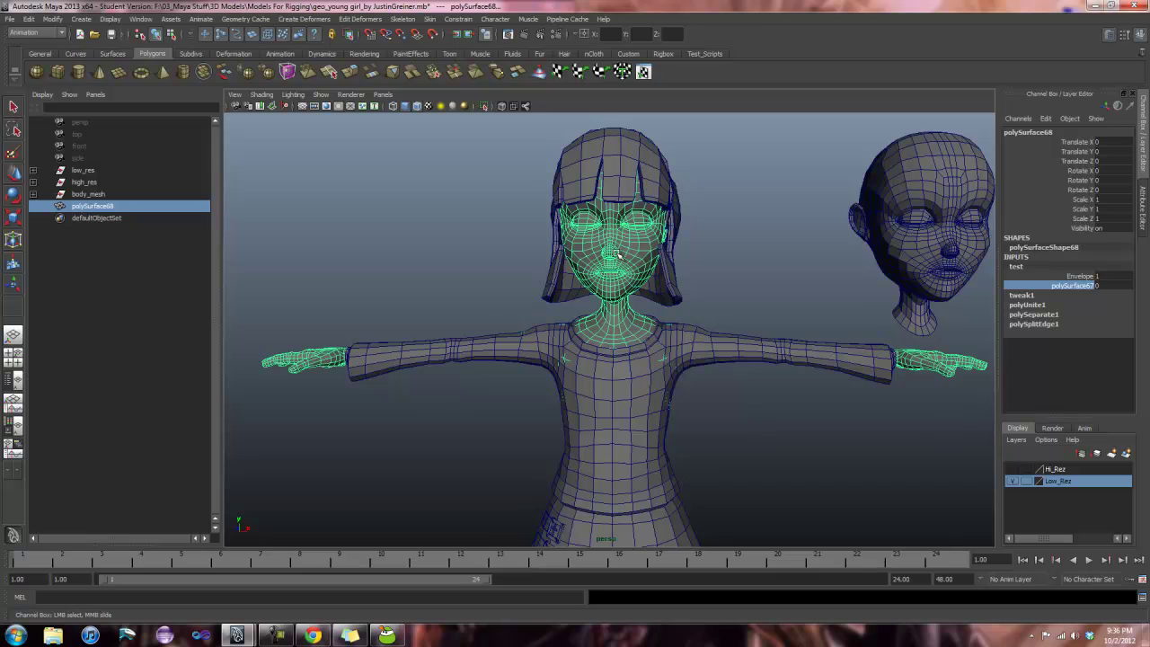
key(w)
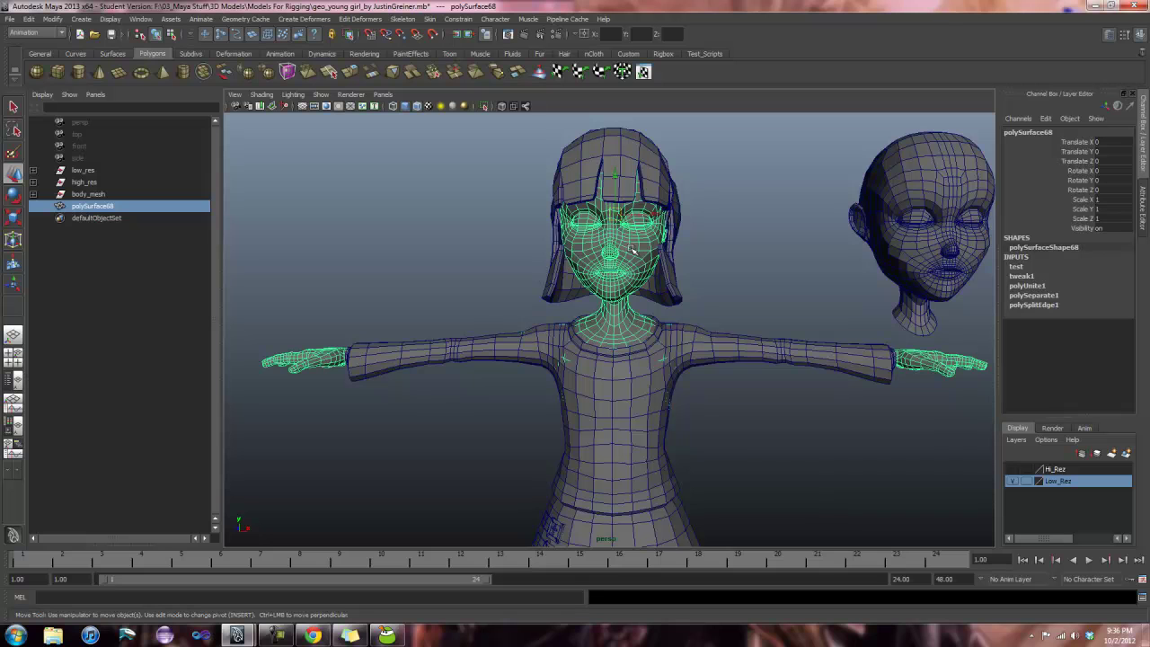
Step: Reselect polySurface68 and drag the polySurface67 target weight to 1 again in the Channel Box
click(927, 193)
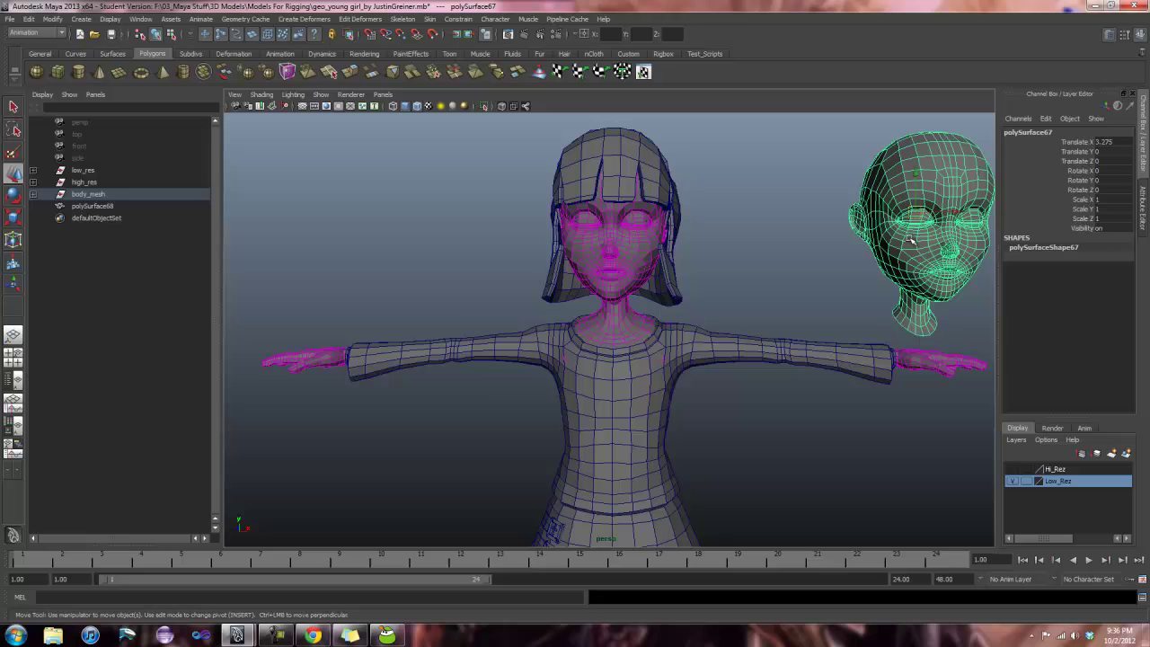
click(637, 244)
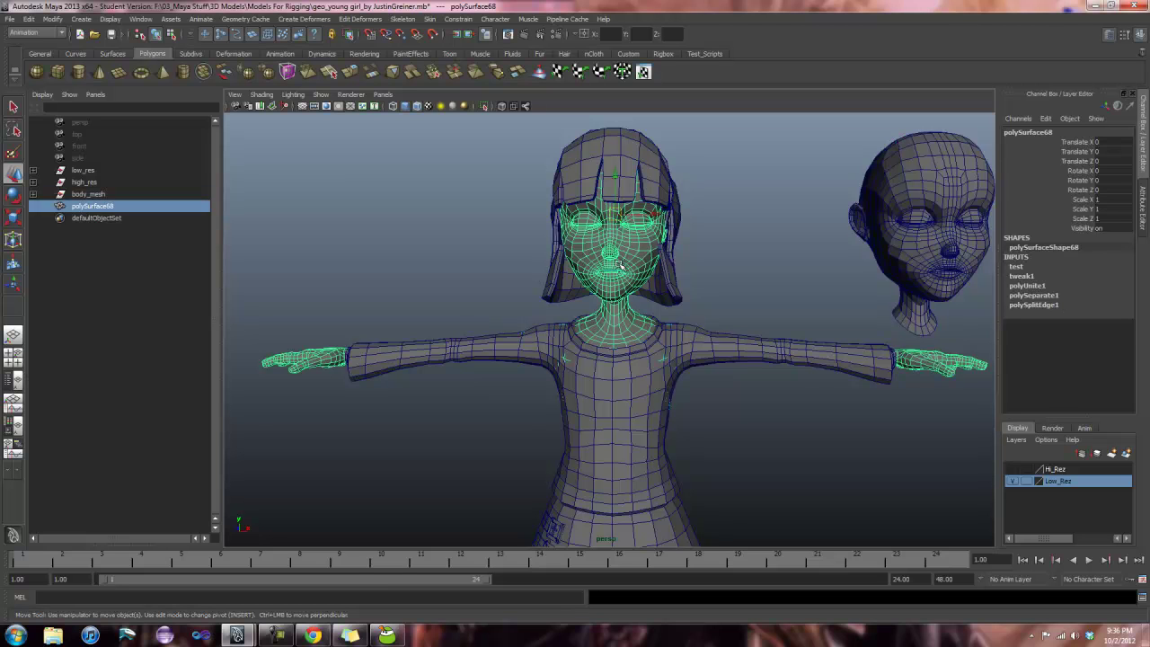
click(733, 263)
click(614, 325)
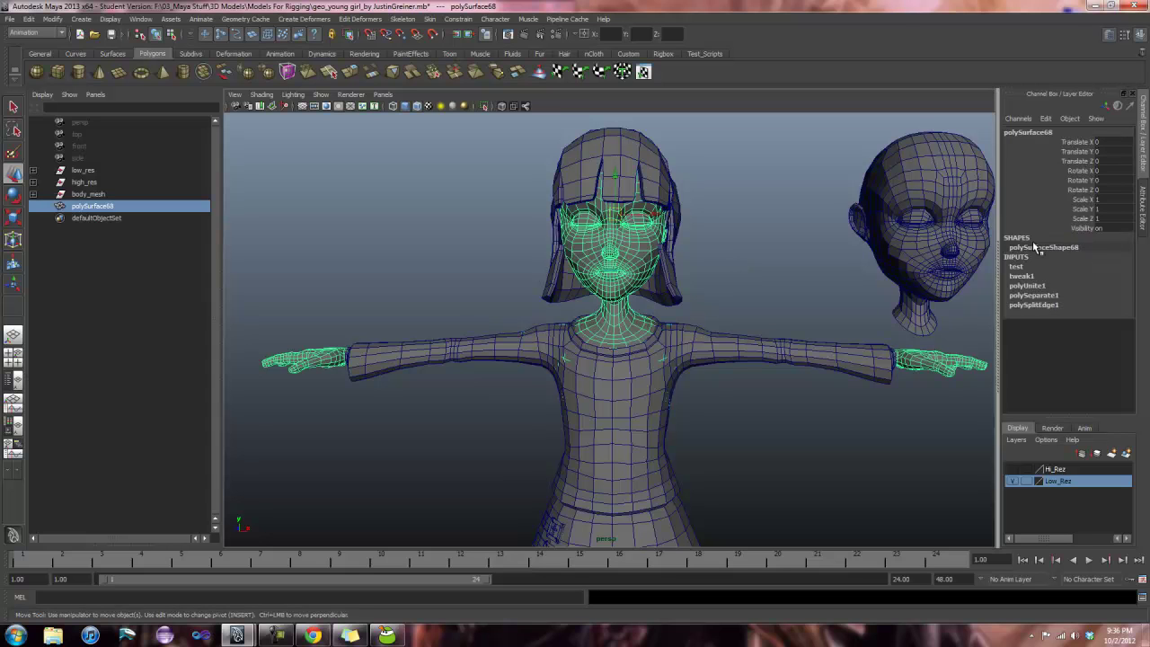
click(1014, 267)
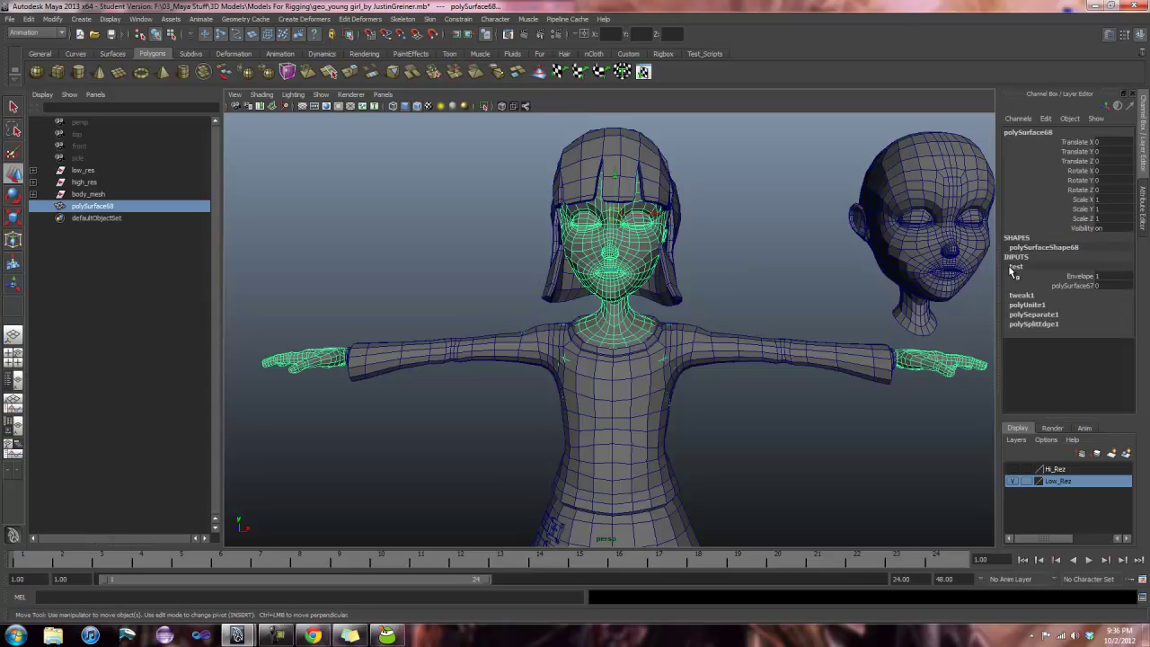
click(724, 271)
click(604, 273)
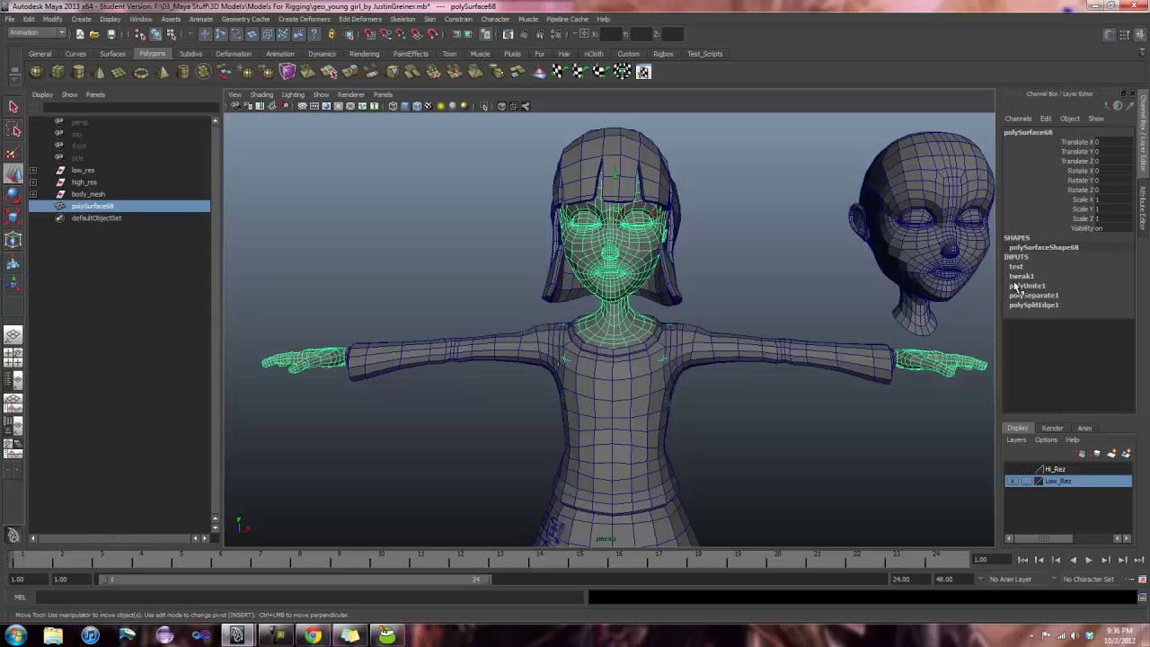
click(1015, 268)
click(1068, 286)
middle_drag(717, 287, 814, 259)
Step: Undo past the blend shape and combine, then select the head and the hands-and-collar piece
key(ctrl+z)
key(ctrl+z)
key(ctrl+z)
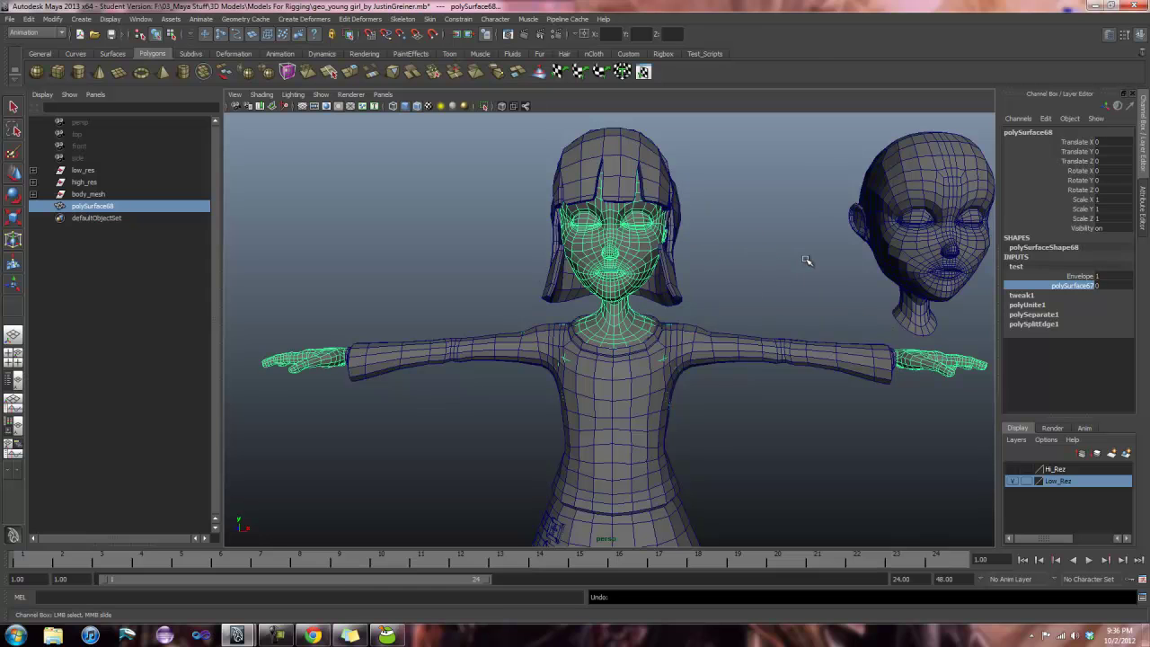
key(ctrl+z)
key(ctrl+z)
key(ctrl+z)
key(ctrl+z)
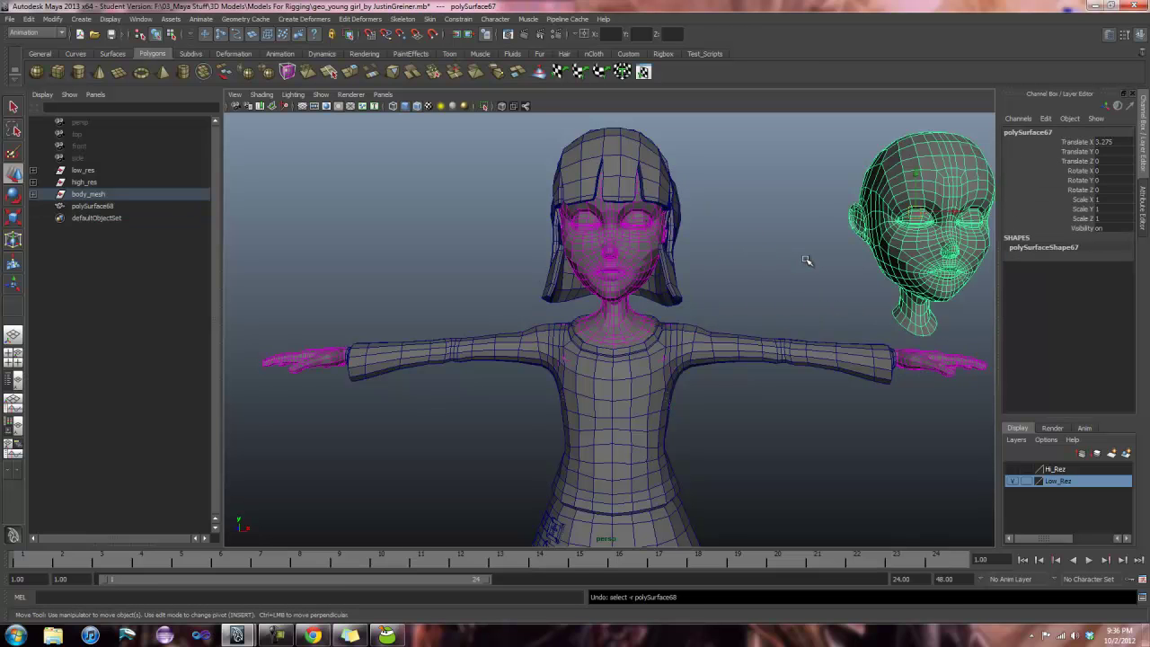
key(ctrl+z)
key(ctrl+z)
key(ctrl+z)
key(ctrl+z)
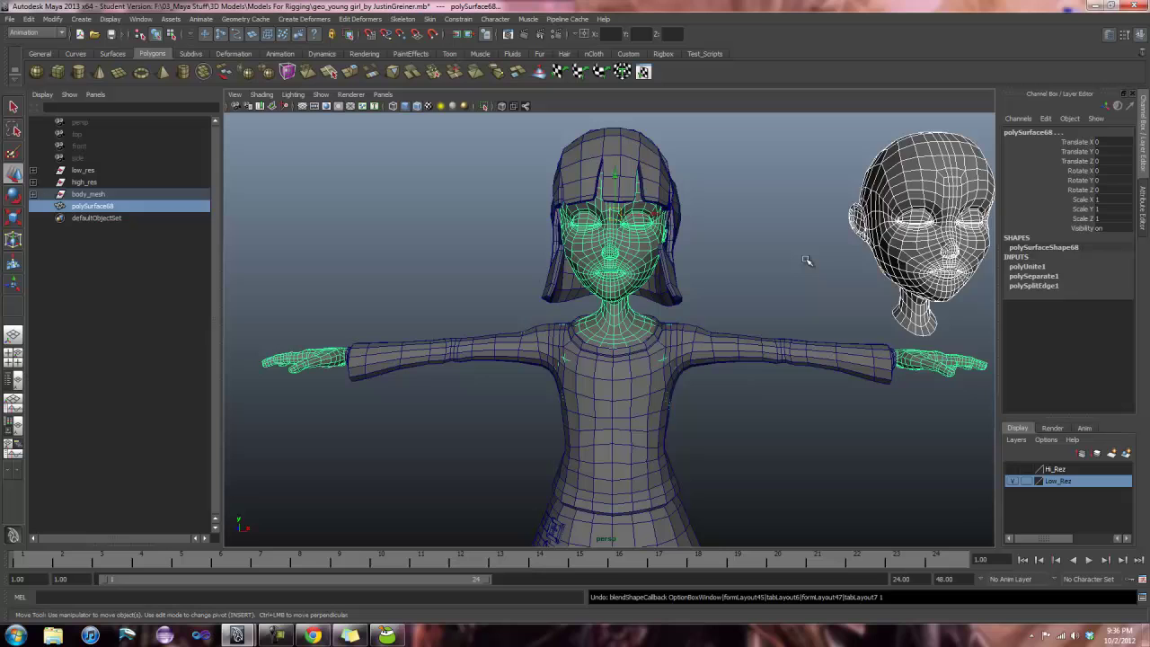
key(ctrl+z)
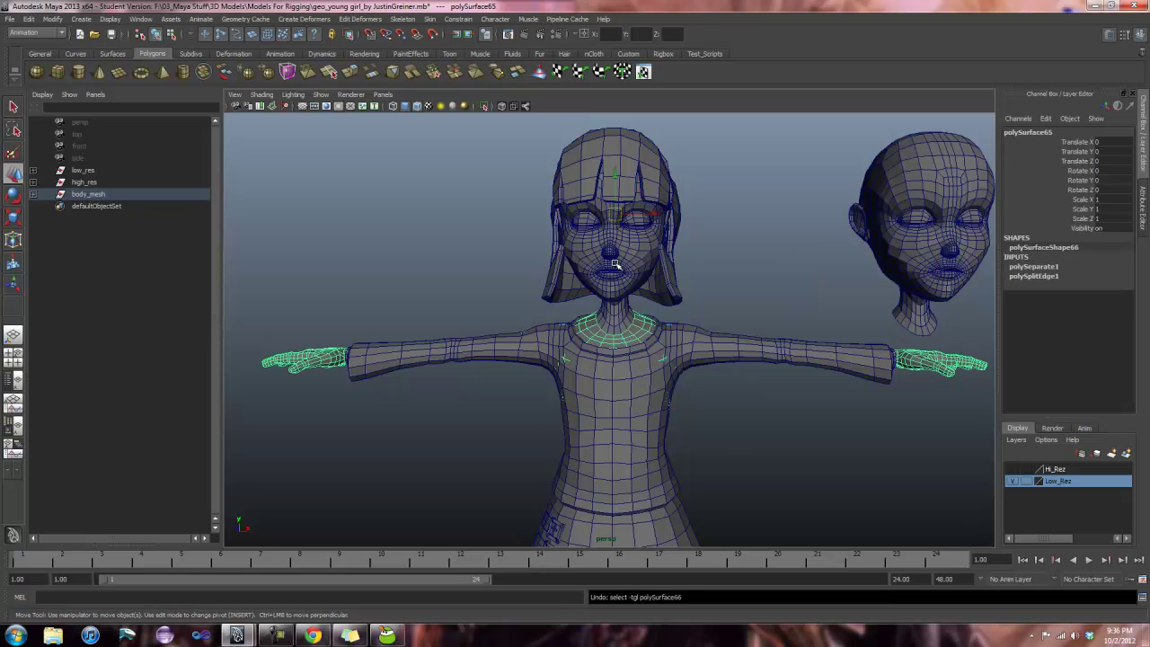
click(611, 293)
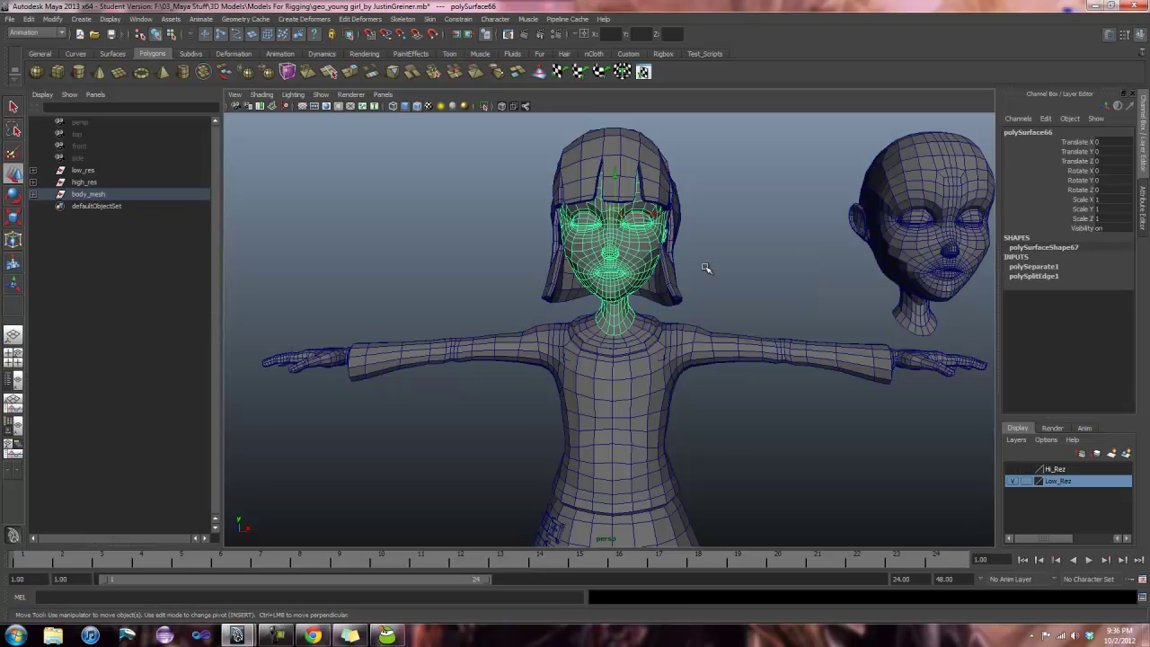
shift+click(645, 332)
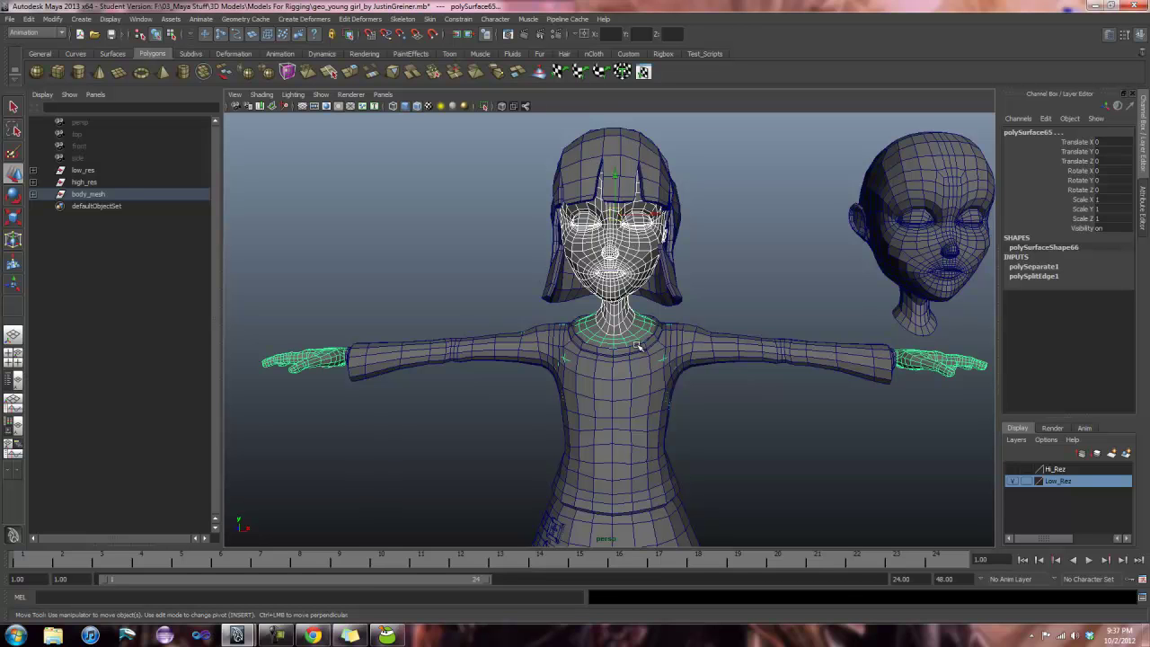
Step: Combine the head and hands-and-collar piece into polySurface68 via Polygons > Mesh > Combine
click(52, 33)
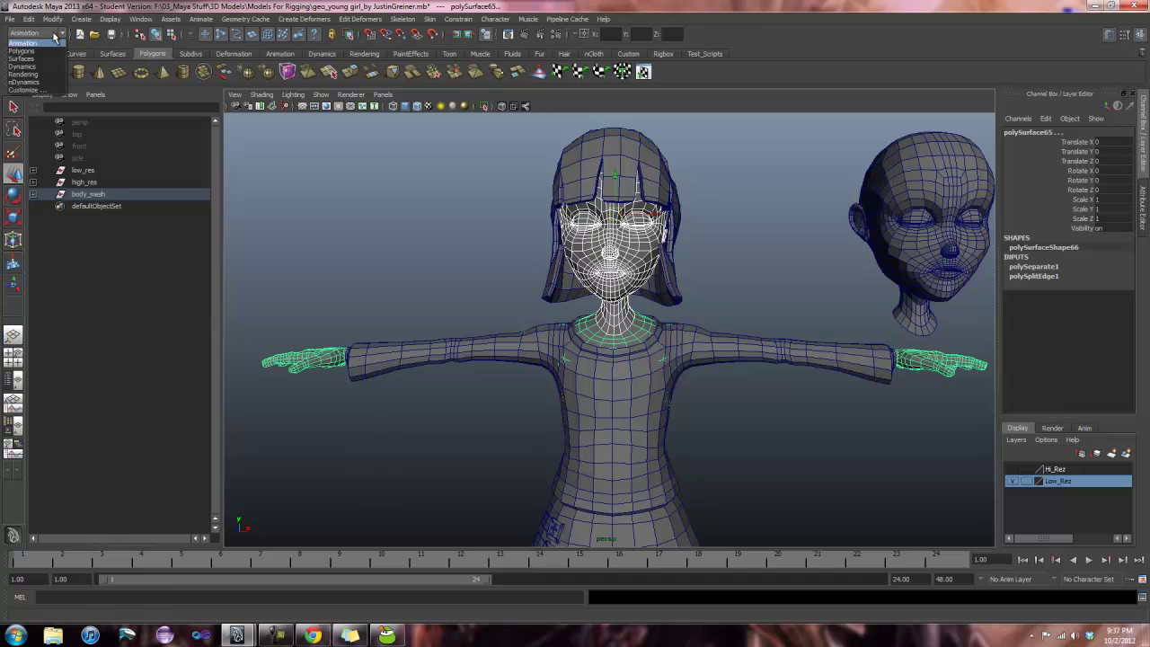
click(53, 52)
click(221, 19)
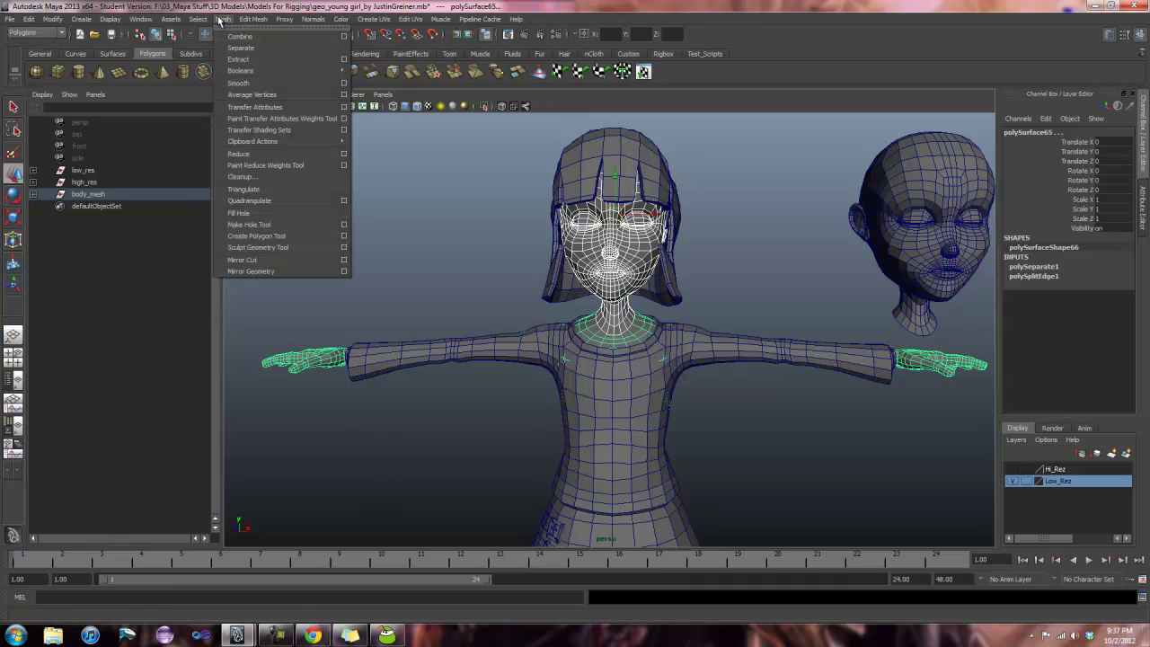
click(245, 38)
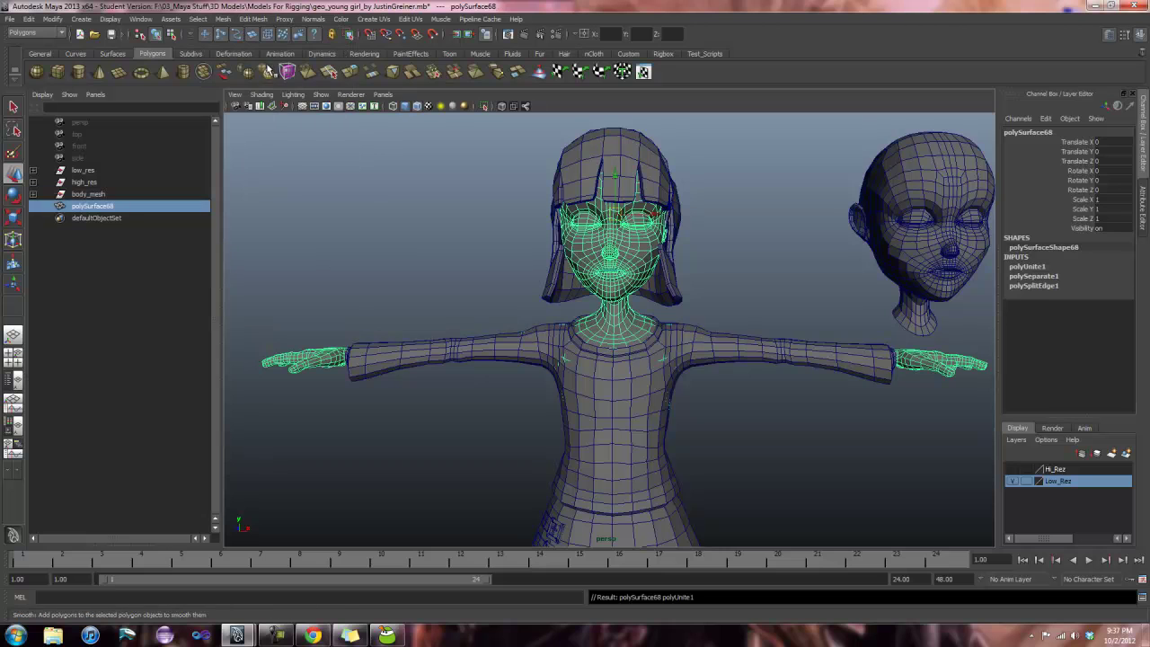
key(w)
click(931, 247)
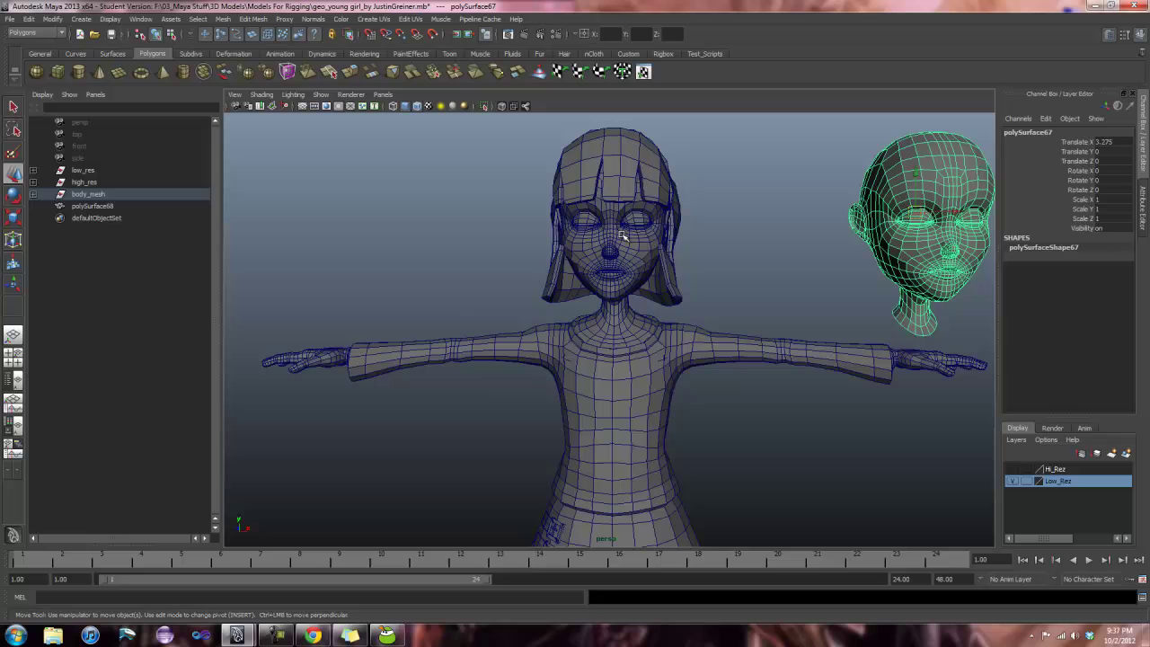
click(637, 261)
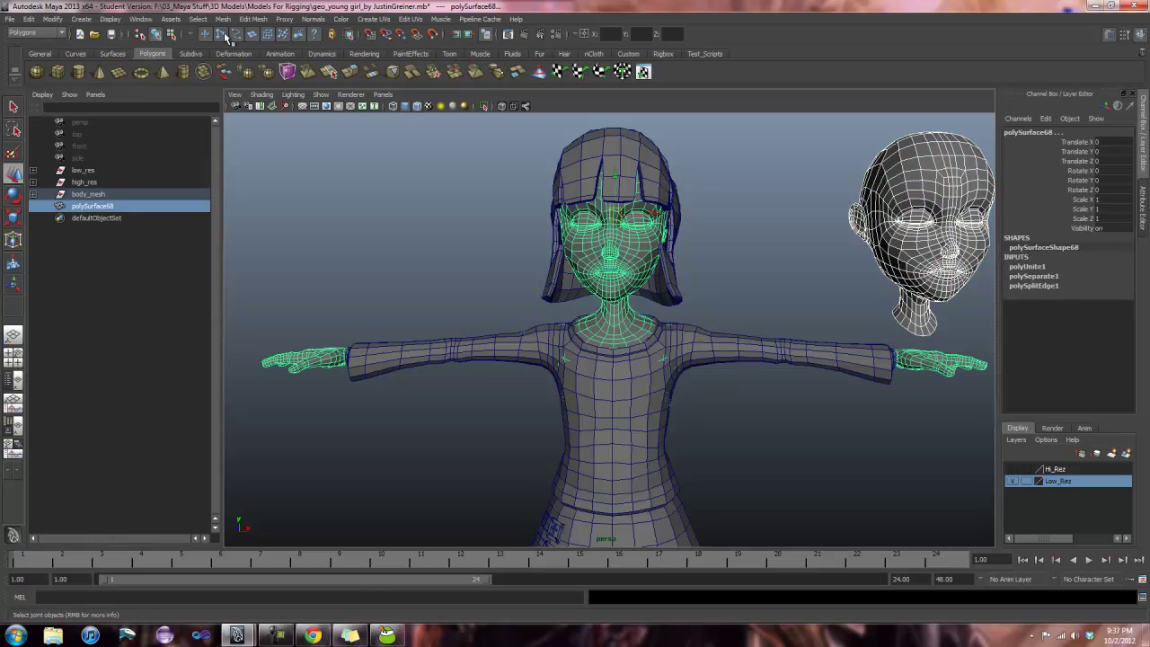
click(36, 34)
Step: Create a blend shape named 'test' on polySurface68 with the separate head as target
click(48, 37)
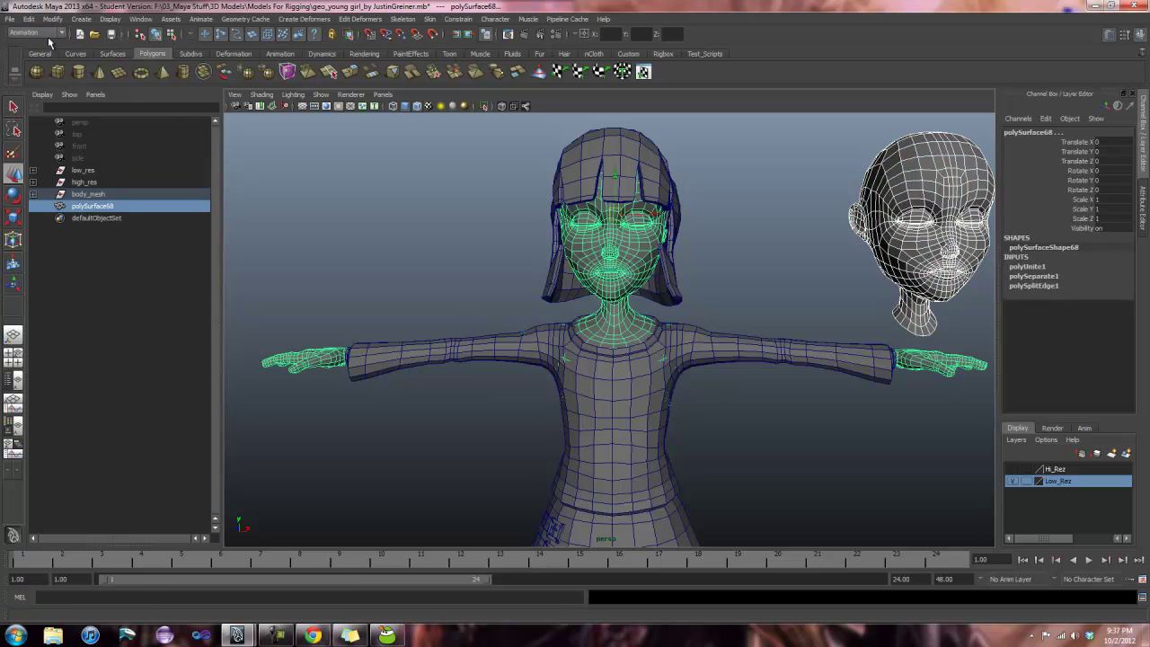
click(304, 19)
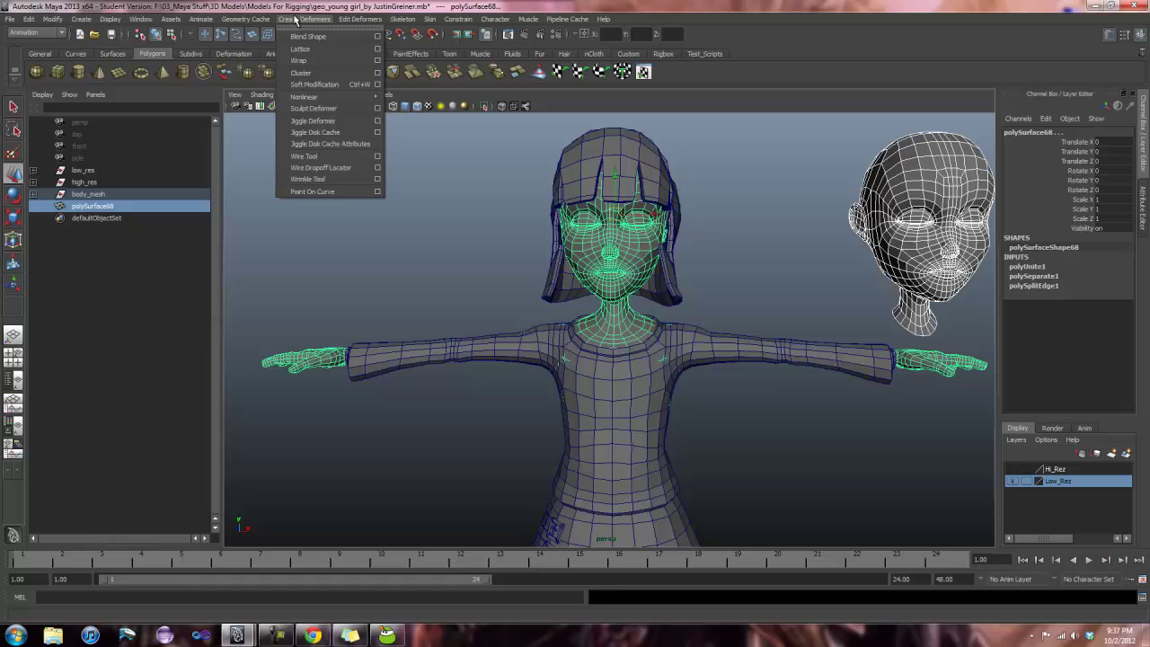
click(377, 36)
click(313, 404)
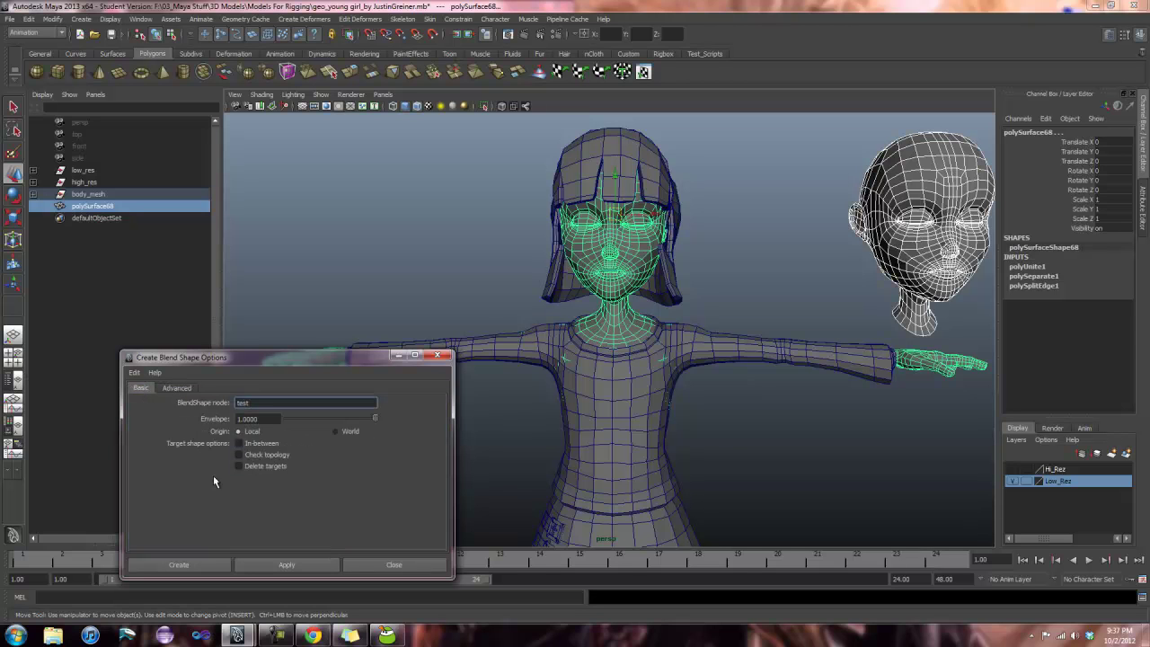
click(302, 563)
click(387, 565)
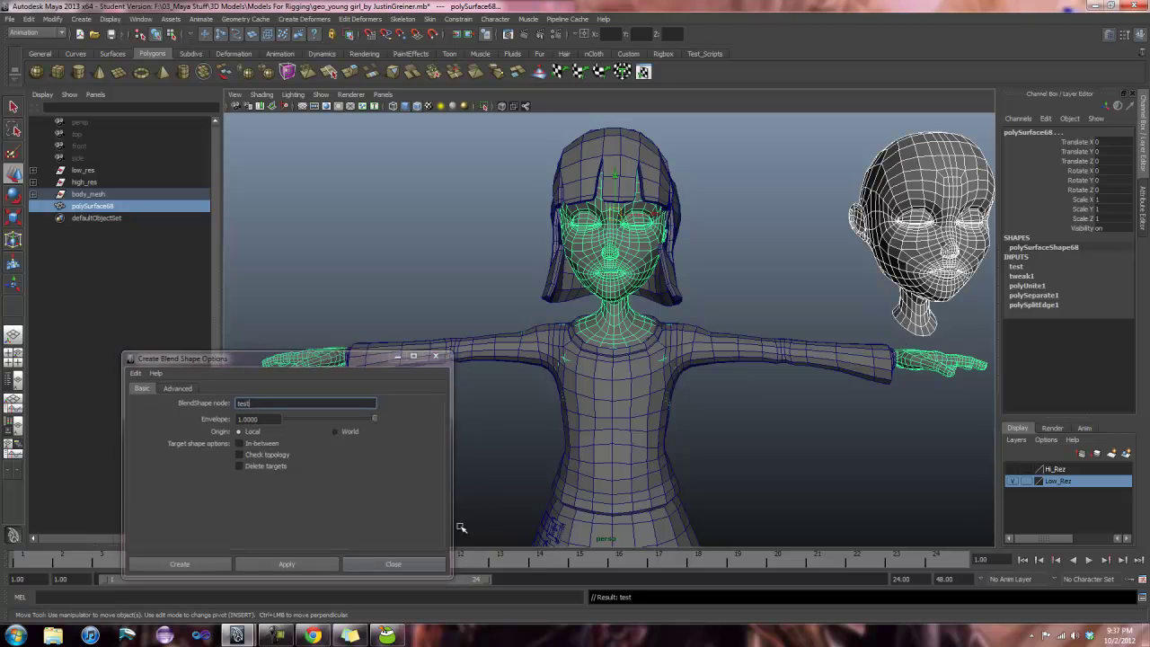
Step: Set the test blend shape's polySurface67 target weight to 1 in the Channel Box
click(1016, 268)
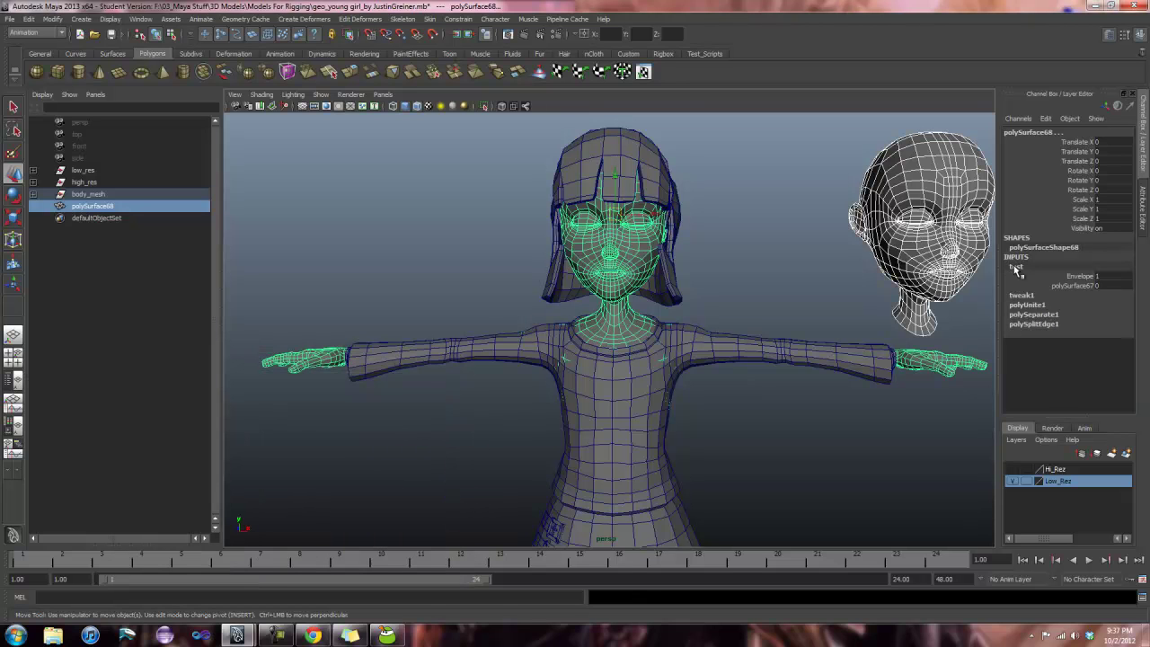
click(1072, 286)
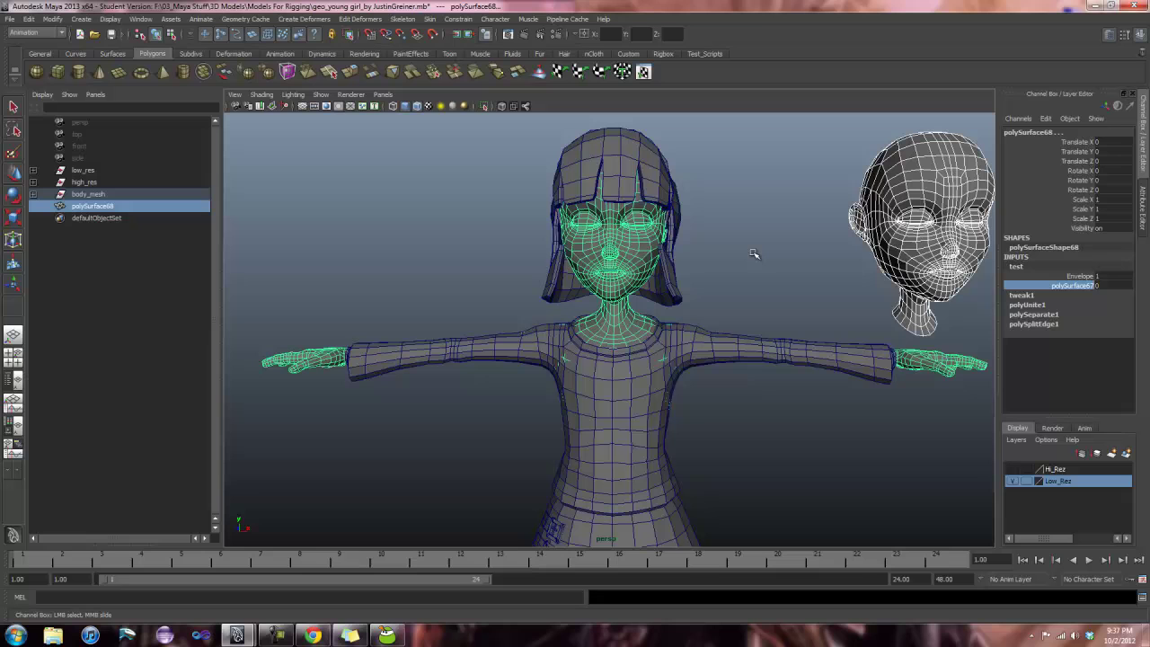
middle_drag(757, 254, 849, 249)
Step: Reselect the separate head and body mesh to confirm the weight stays at 1
click(925, 232)
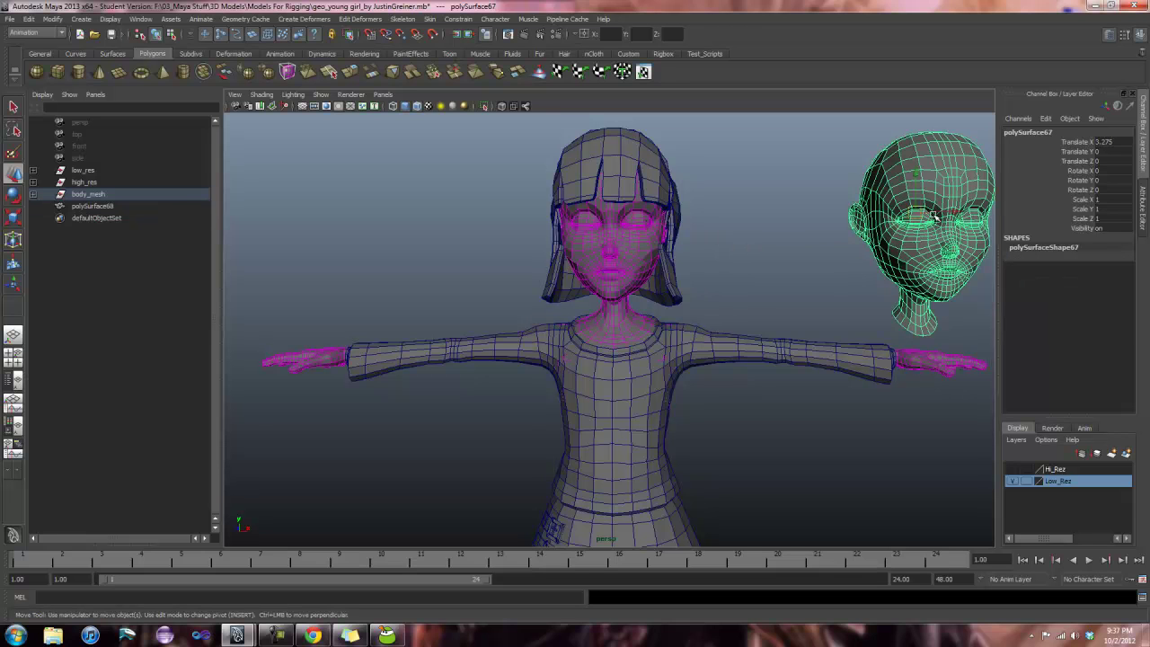
click(616, 256)
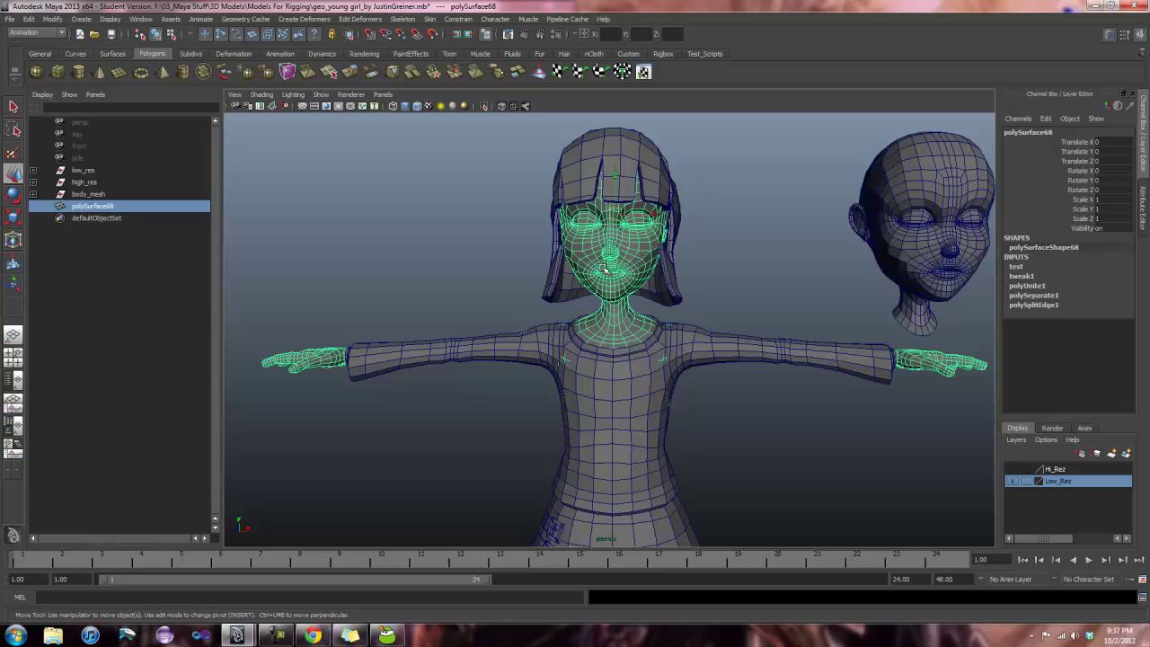
click(925, 259)
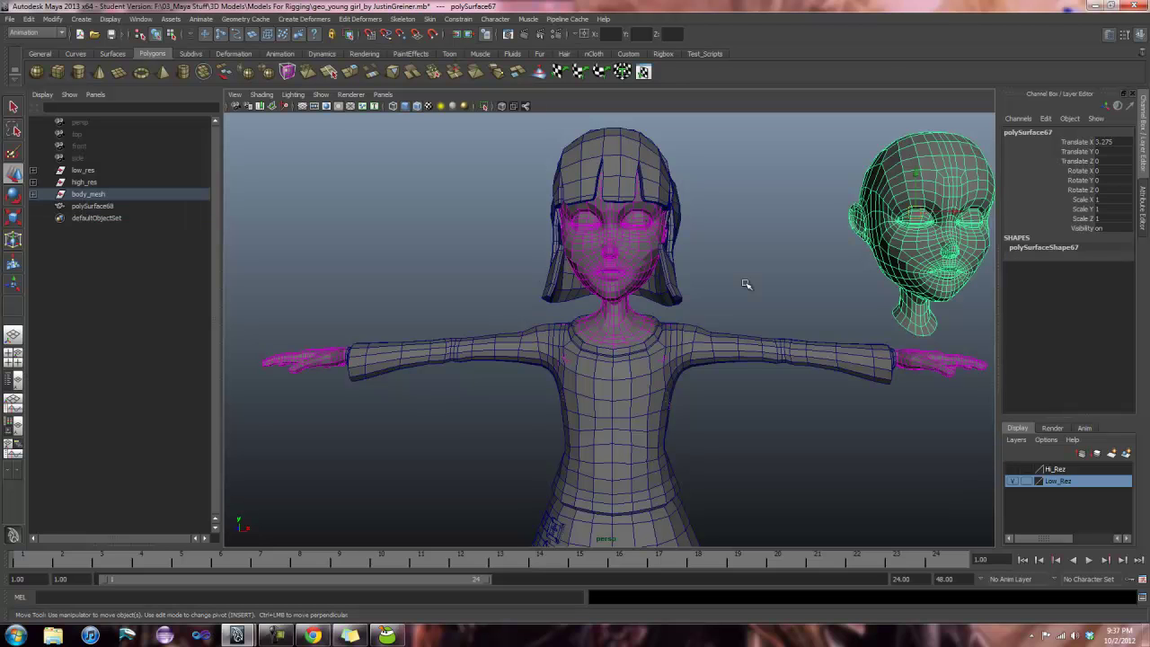
click(625, 257)
click(1018, 267)
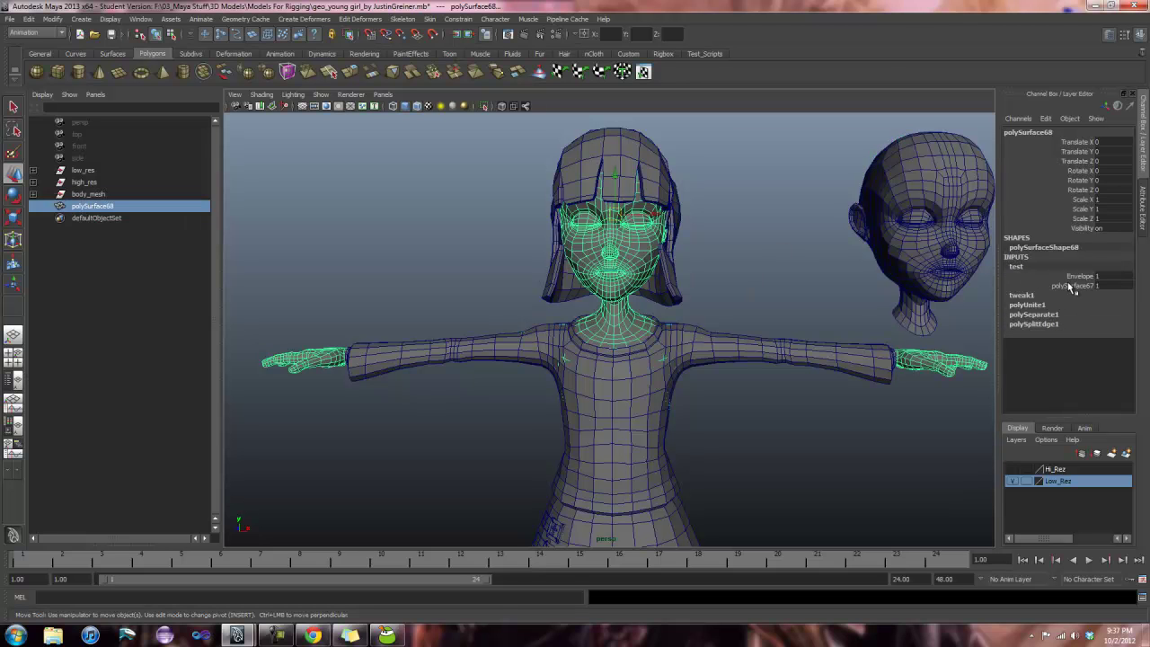
click(922, 256)
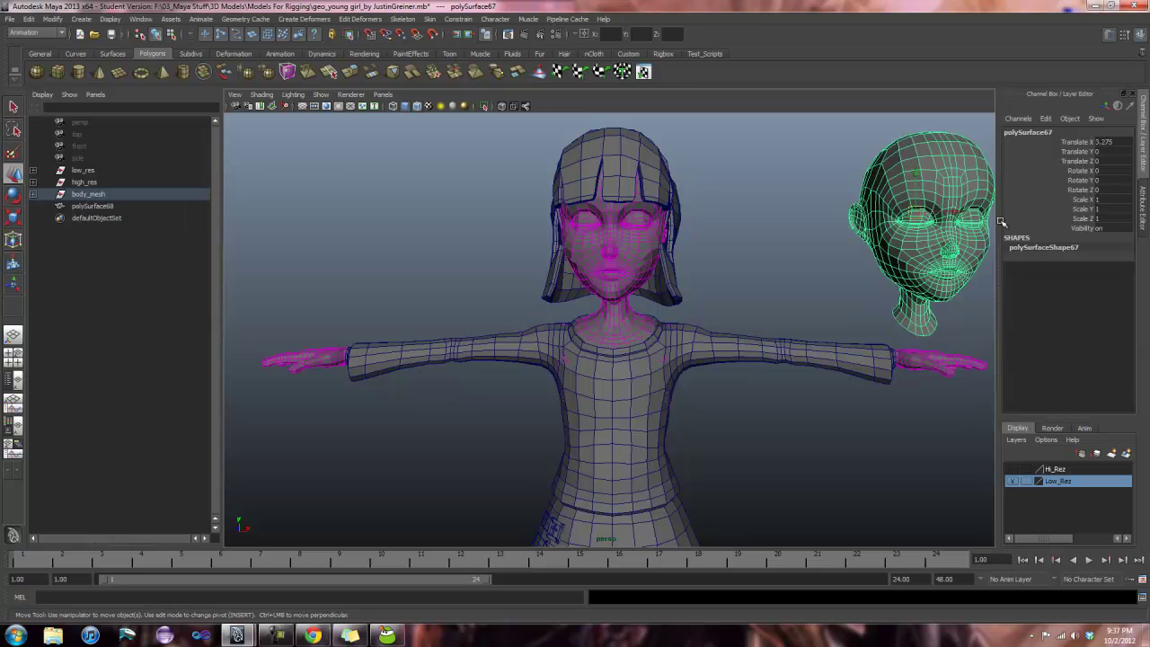
right_drag(941, 243, 925, 248)
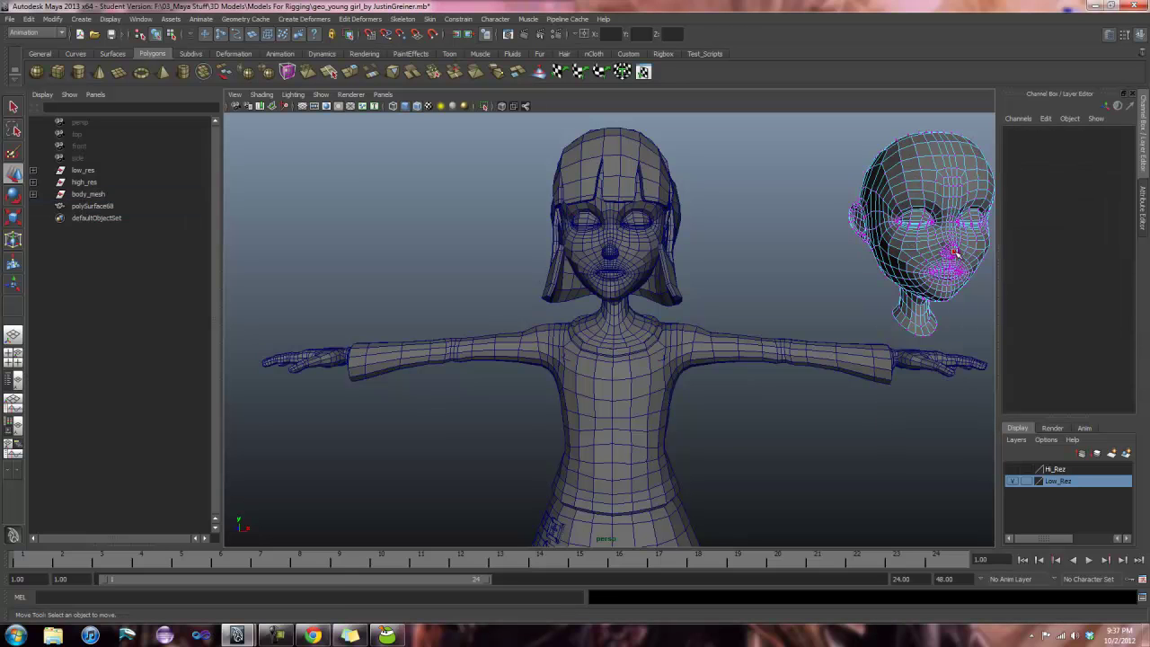
click(955, 251)
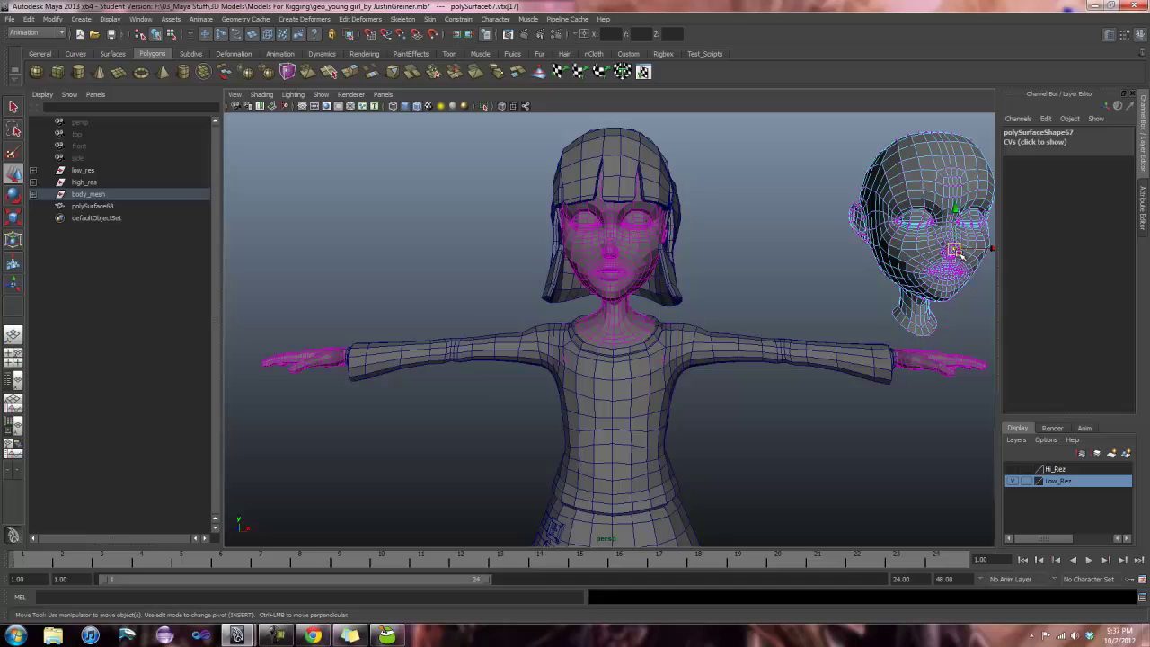
shift+click(958, 254)
key(b)
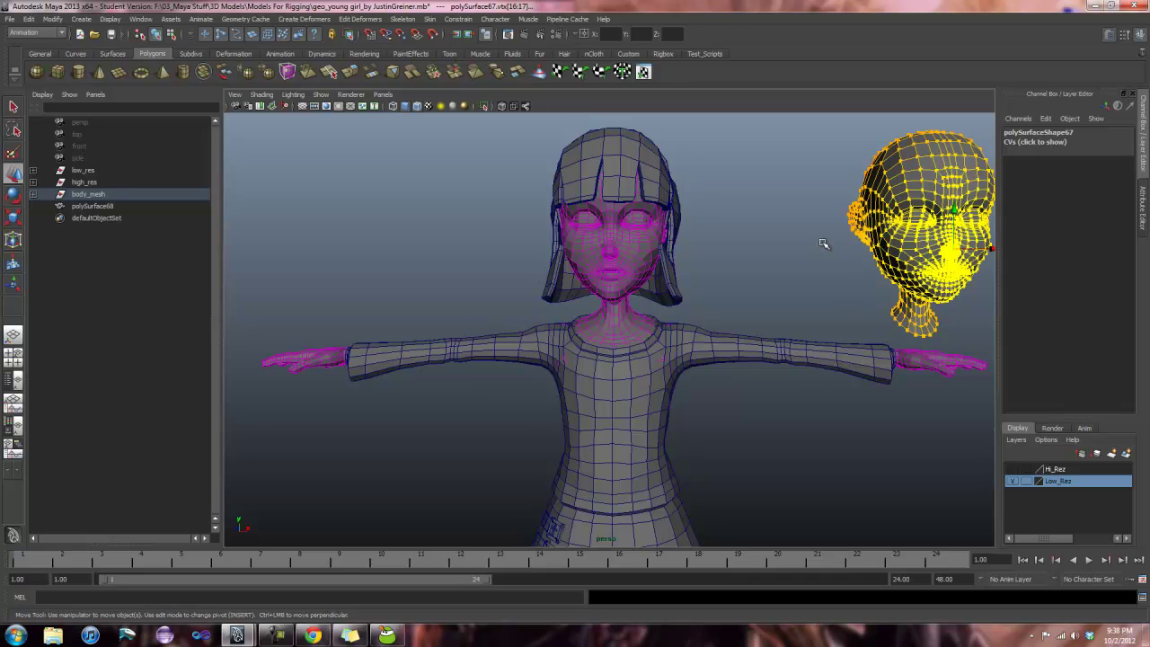
drag(824, 245, 842, 241)
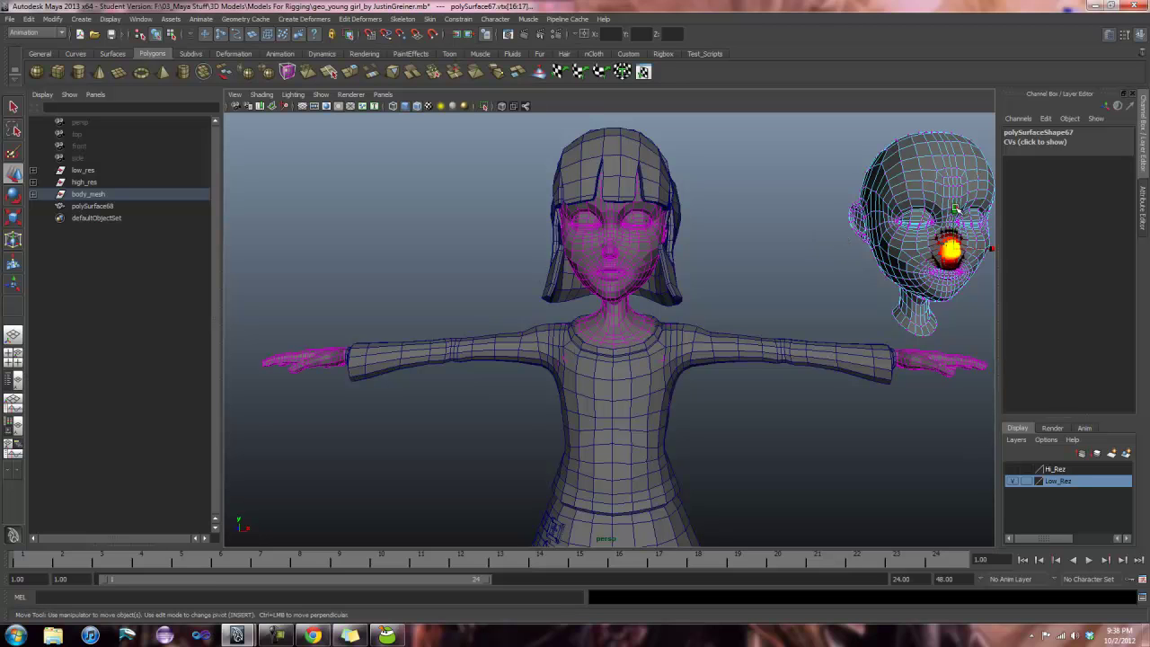
drag(955, 209, 944, 195)
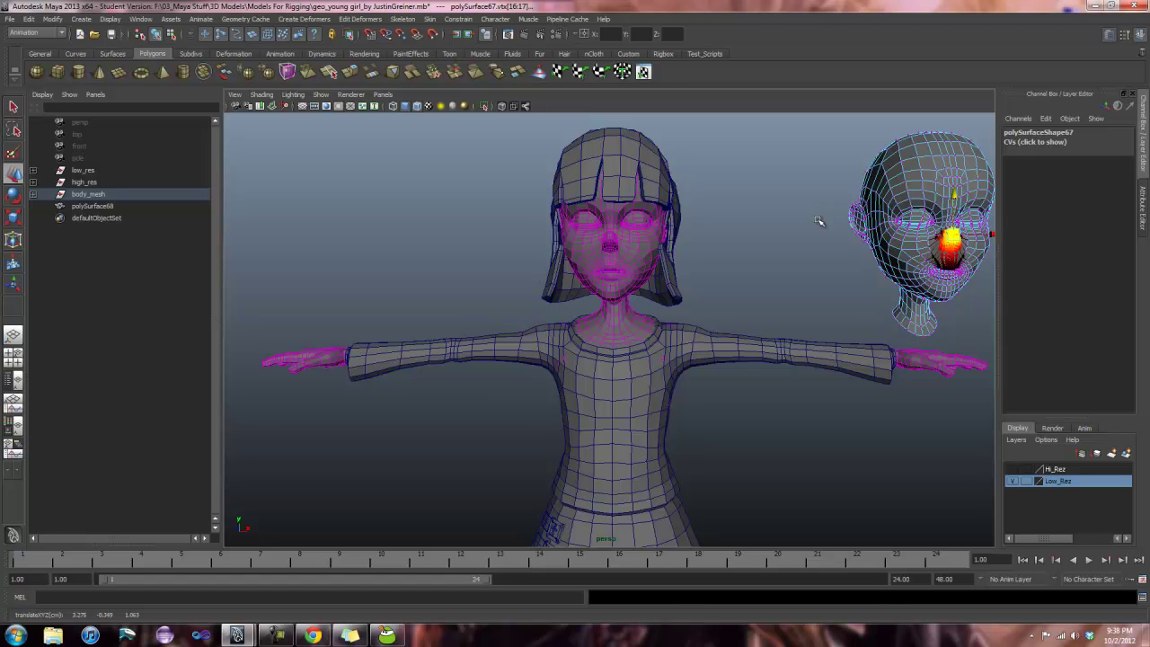
key(ctrl+z)
key(ctrl+z)
key(ctrl+z)
key(ctrl+z)
key(ctrl+z)
key(ctrl+z)
key(ctrl+z)
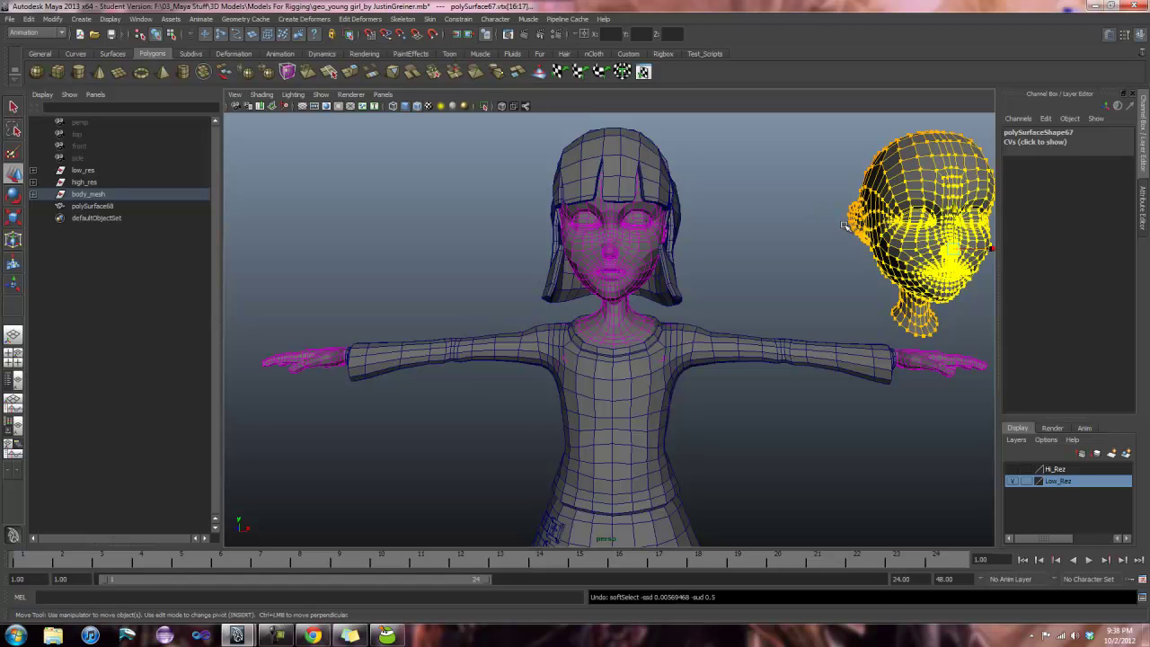
Step: Delete polySurface68's non-deformer history, keeping its test blend shape, then reselect it
click(620, 254)
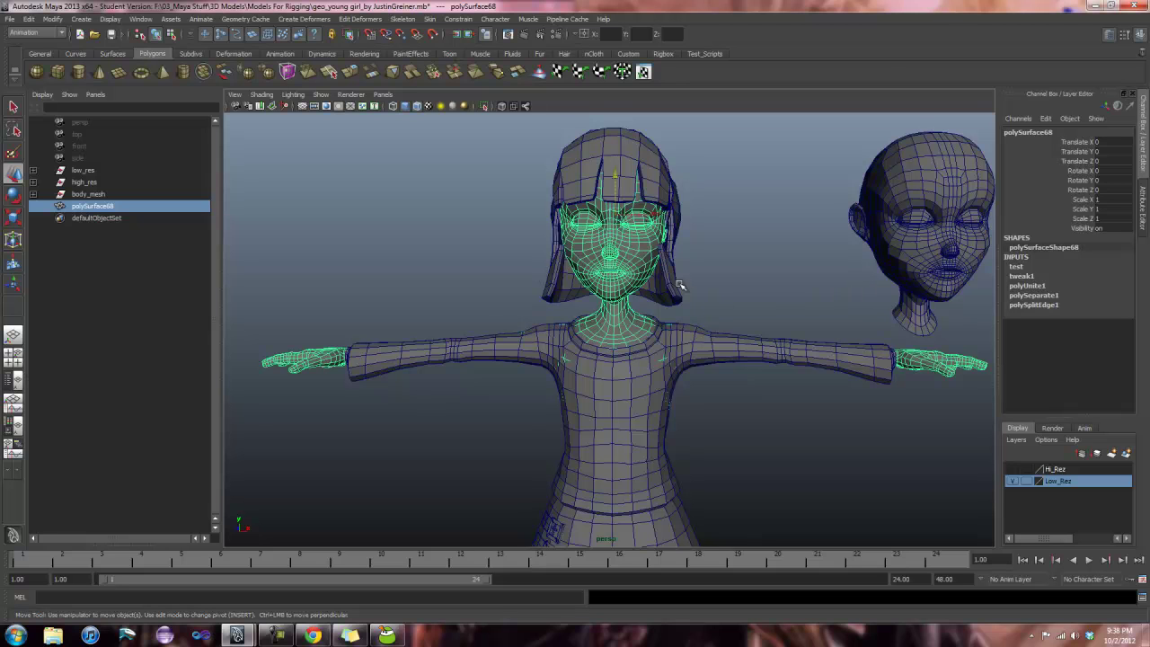
click(26, 19)
mouse_move(81, 143)
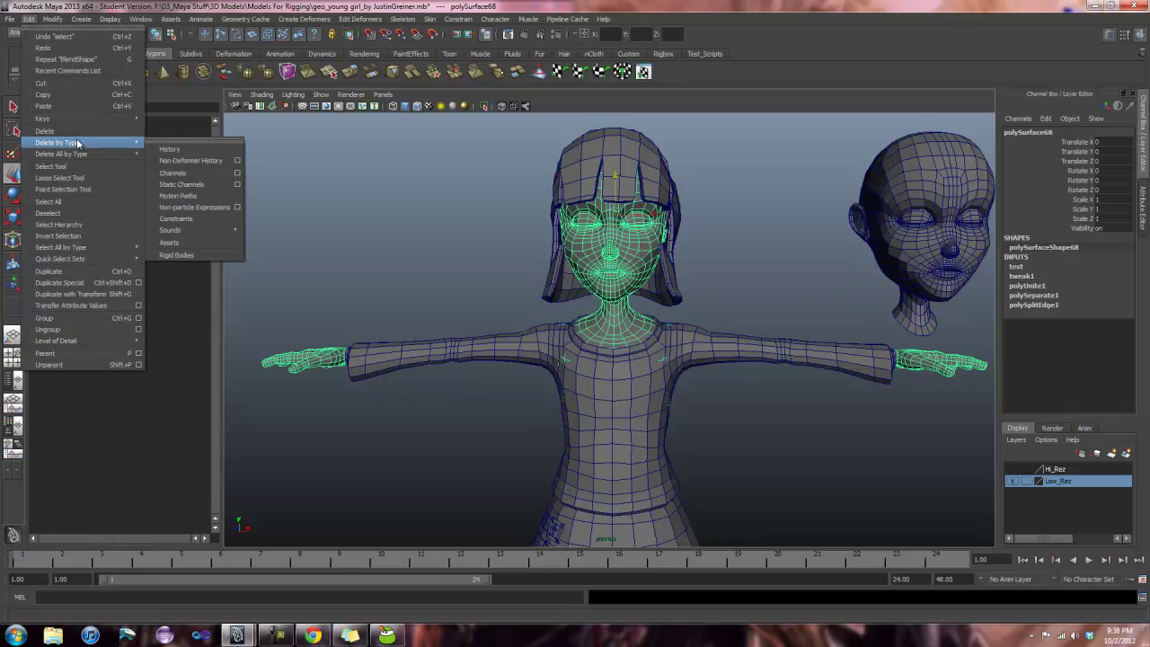
click(195, 161)
click(440, 194)
click(591, 248)
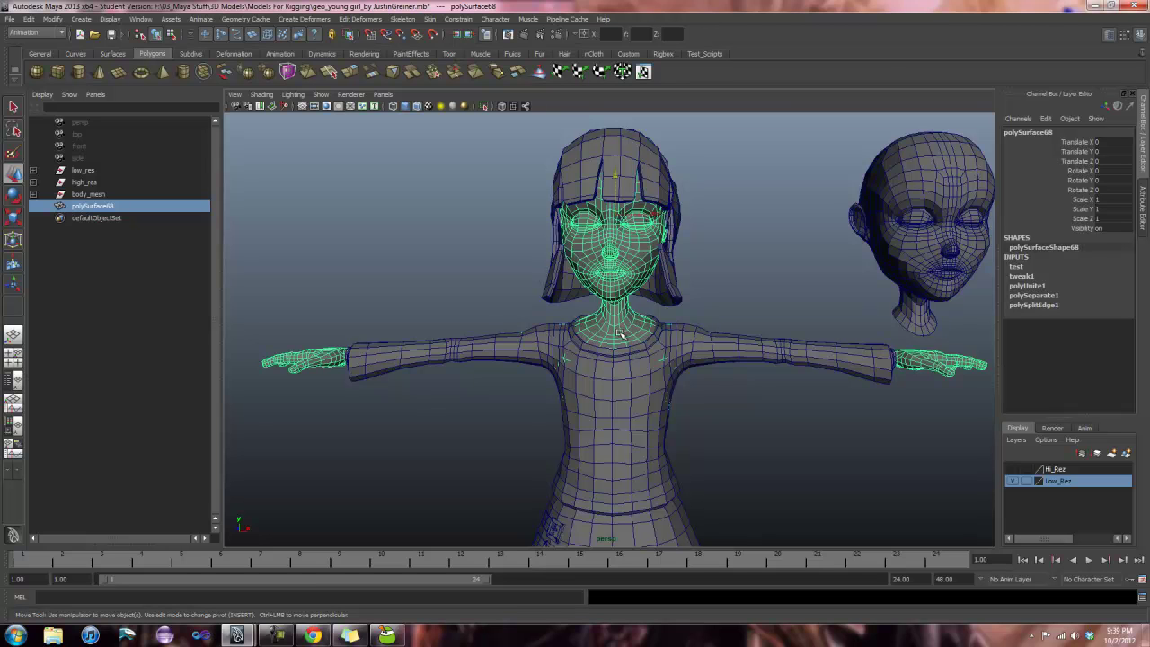
Step: Delete all construction history from the selected polySurface68 body mesh
click(30, 19)
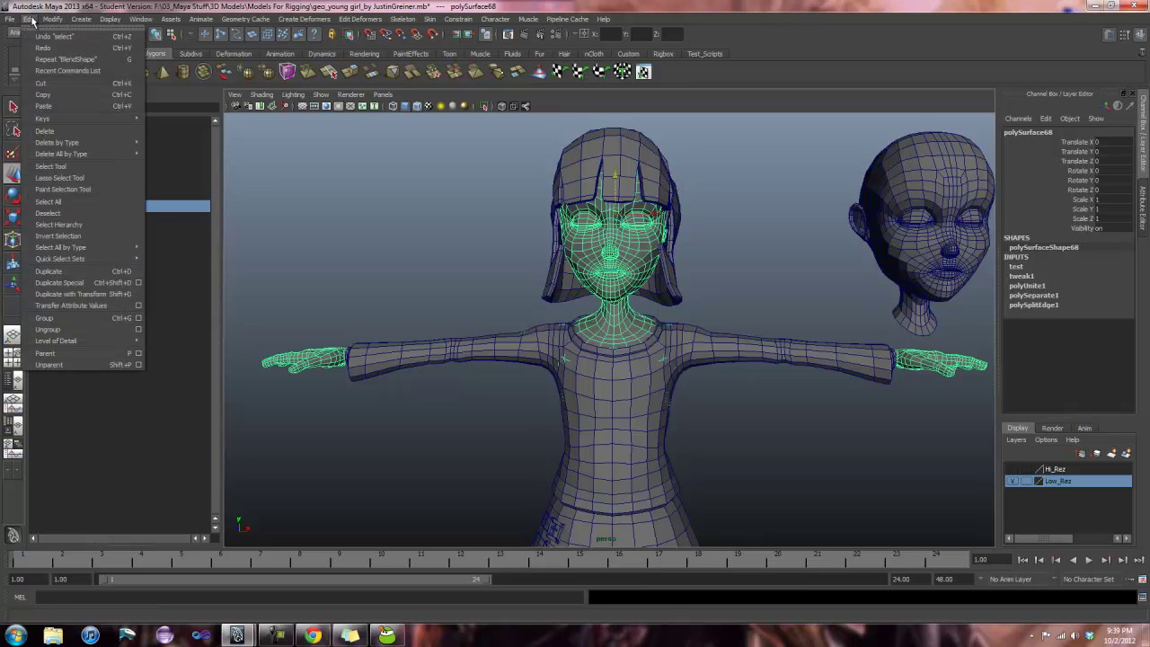
mouse_move(130, 144)
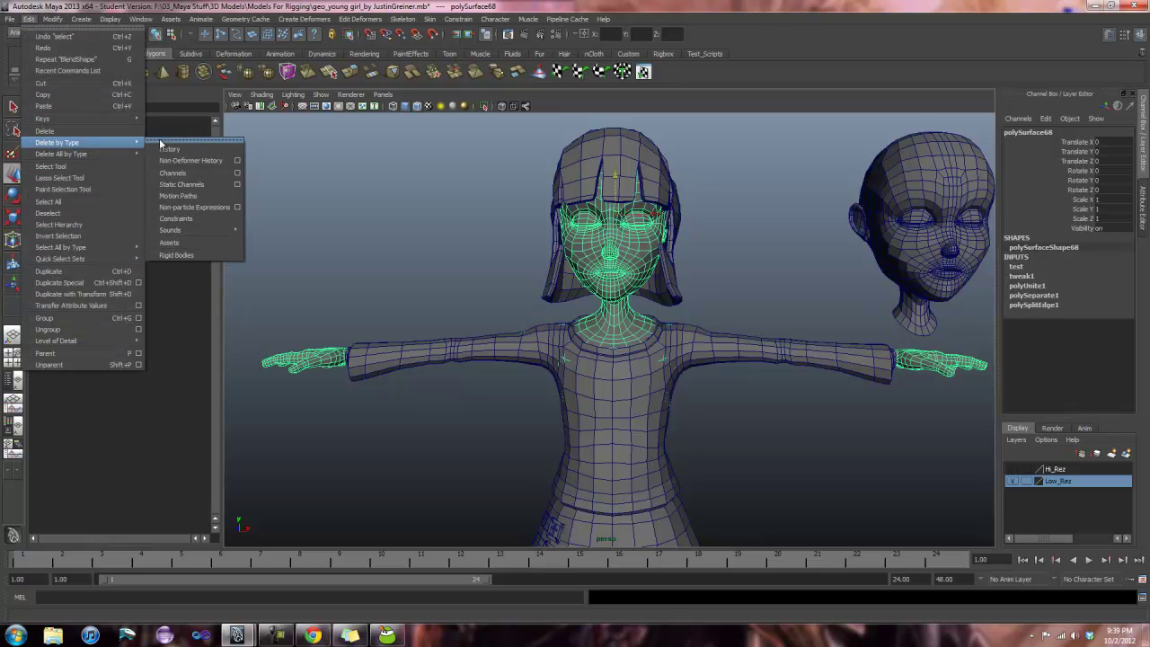
click(177, 150)
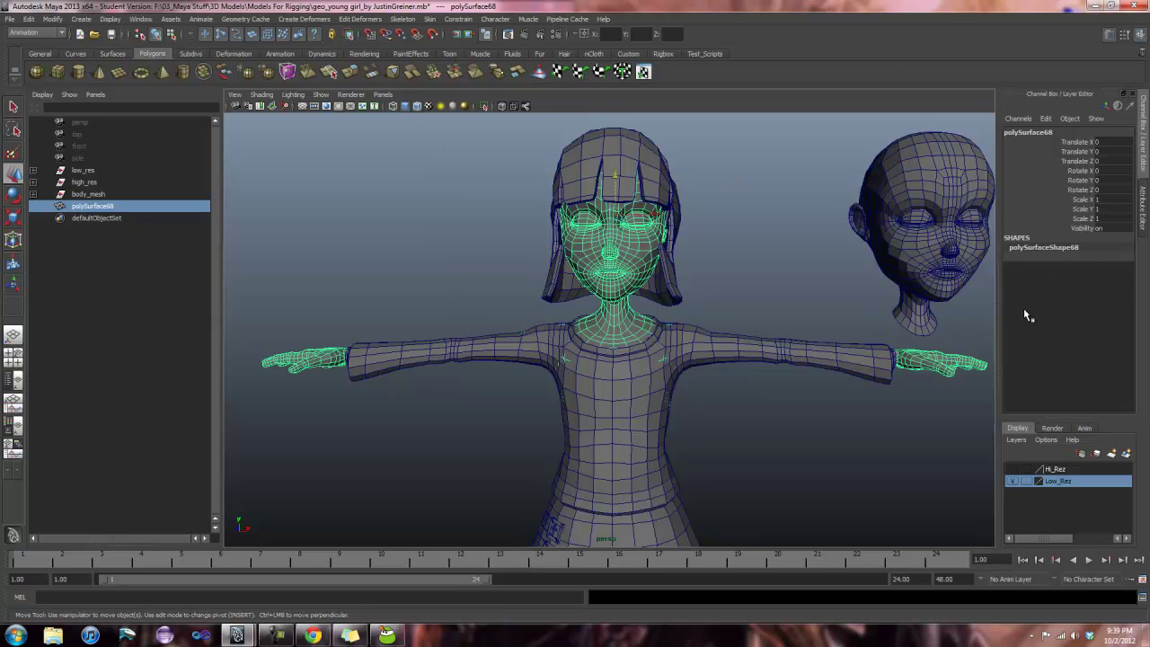
Step: Test the result by moving the separate head polySurface67, then undo the move
click(895, 239)
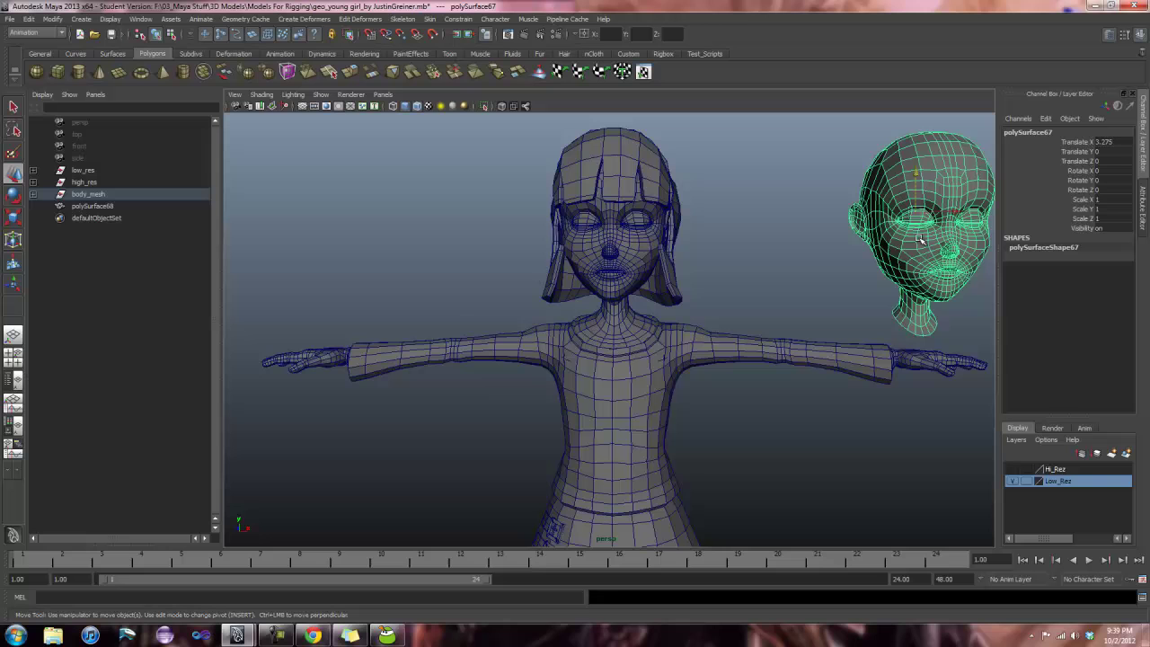
click(602, 277)
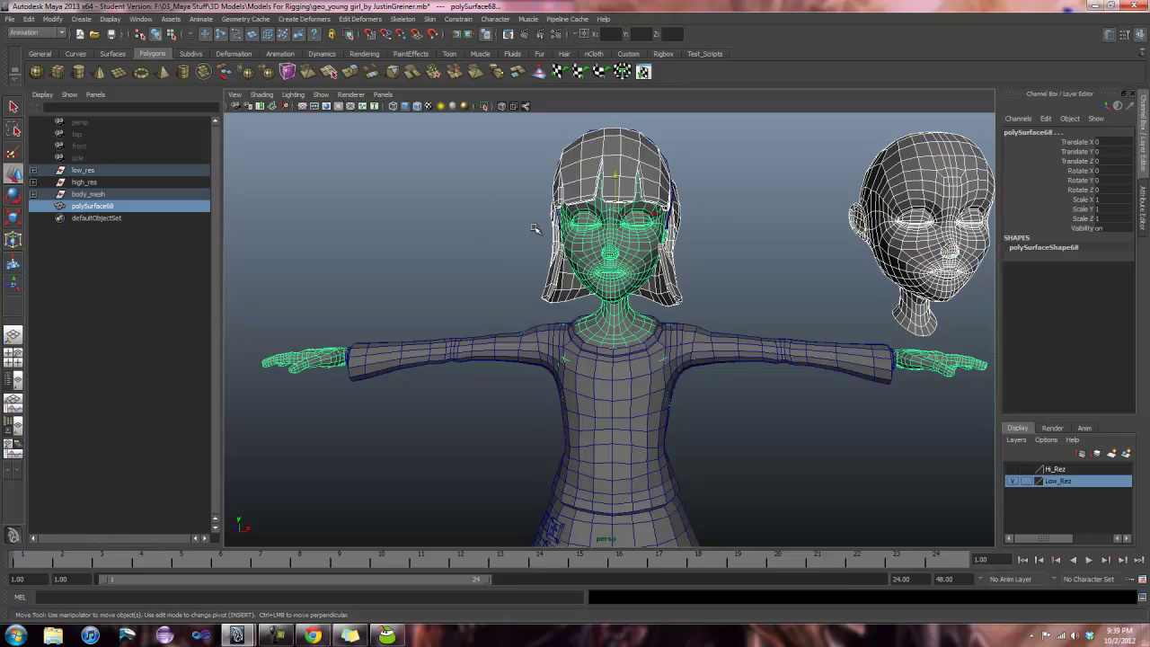
click(754, 238)
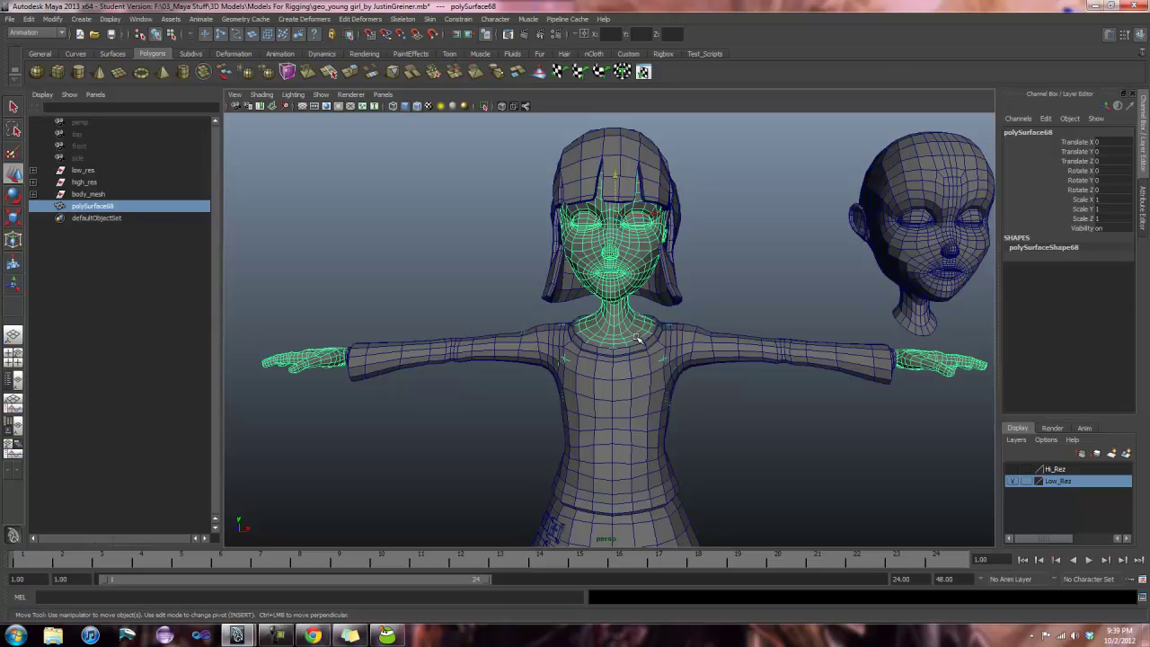
click(894, 227)
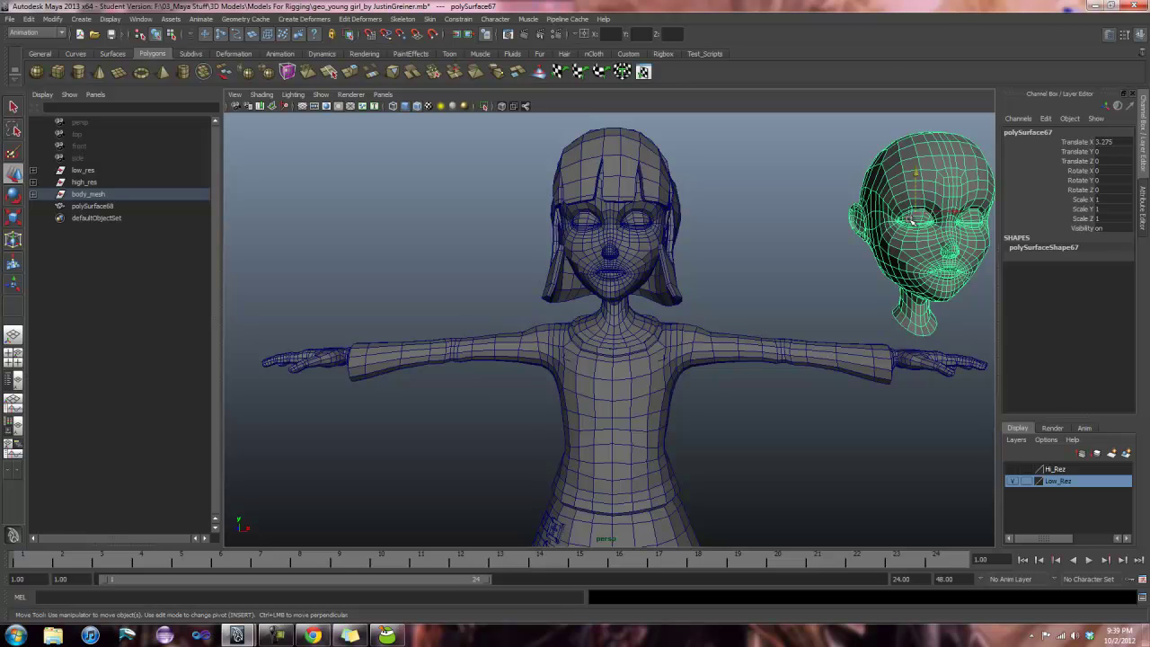
middle_drag(915, 220, 908, 212)
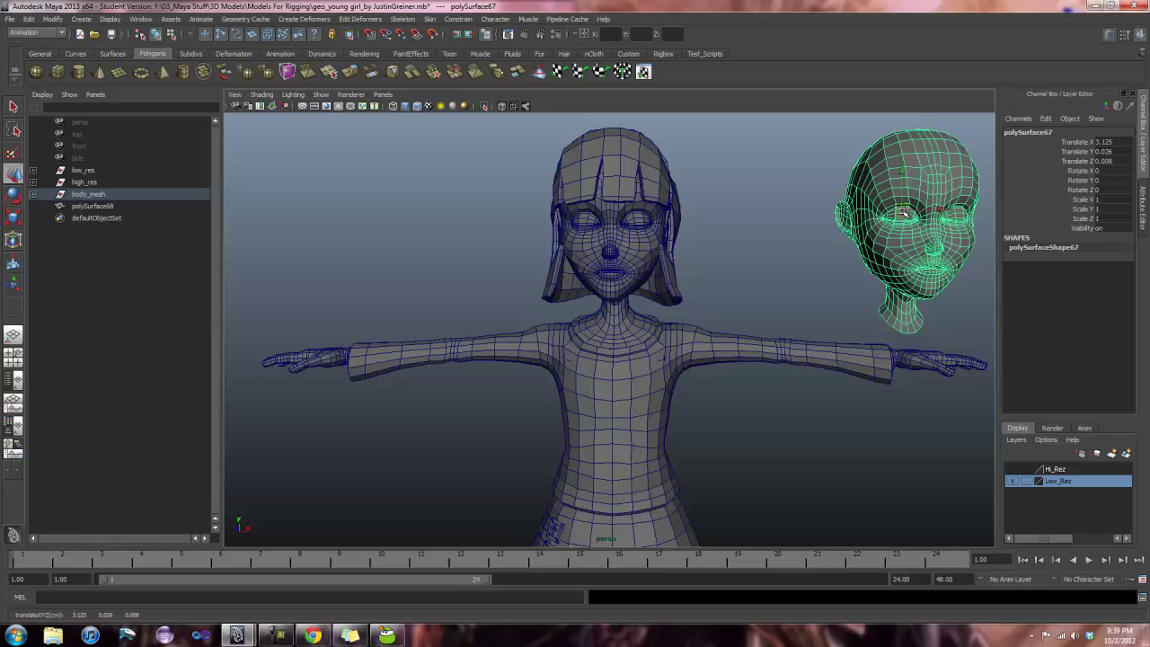
key(ctrl+z)
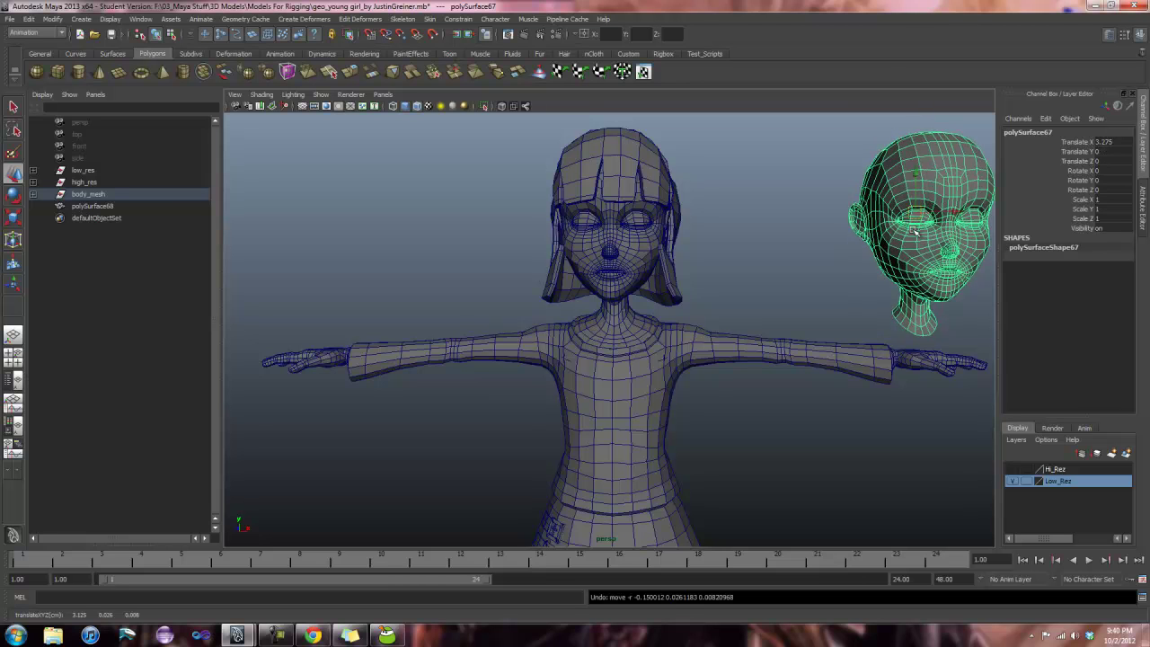